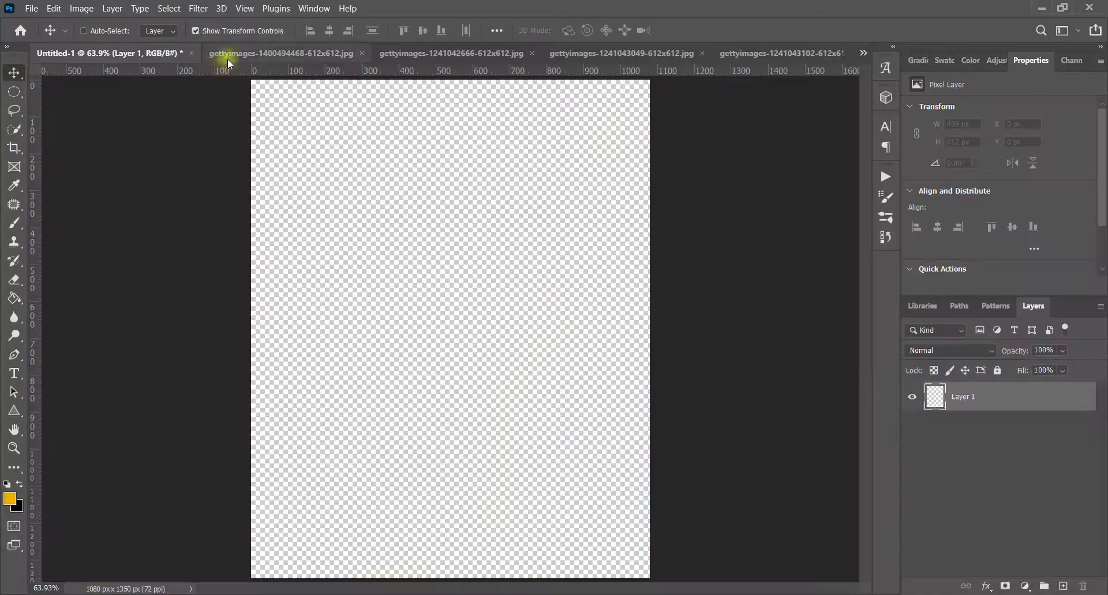
left_click(228, 56)
left_click(715, 52)
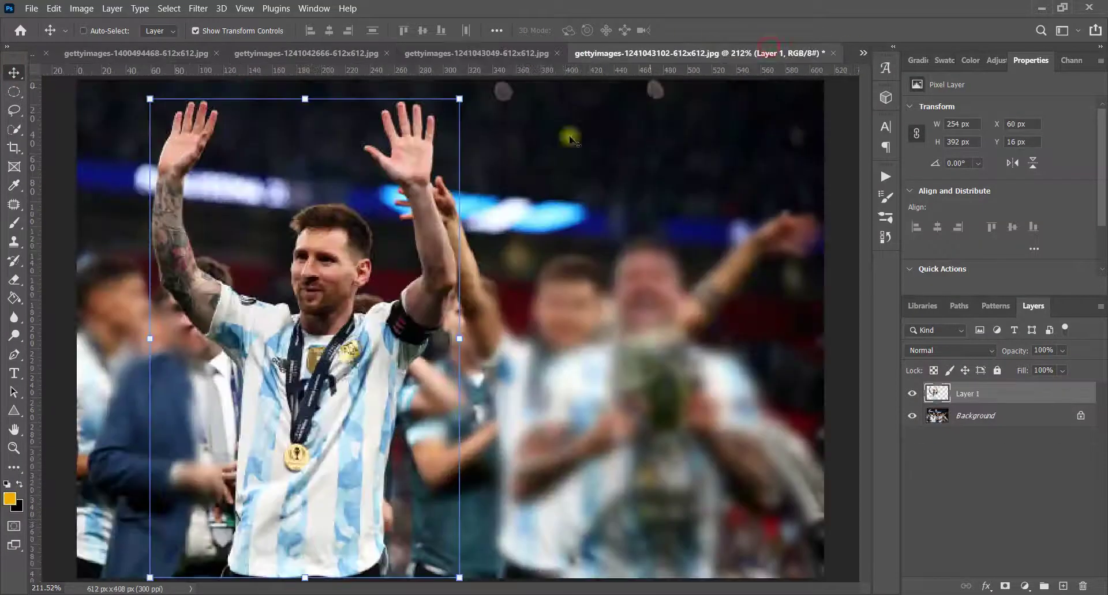
left_click(912, 426)
left_click(335, 52)
left_click(614, 53)
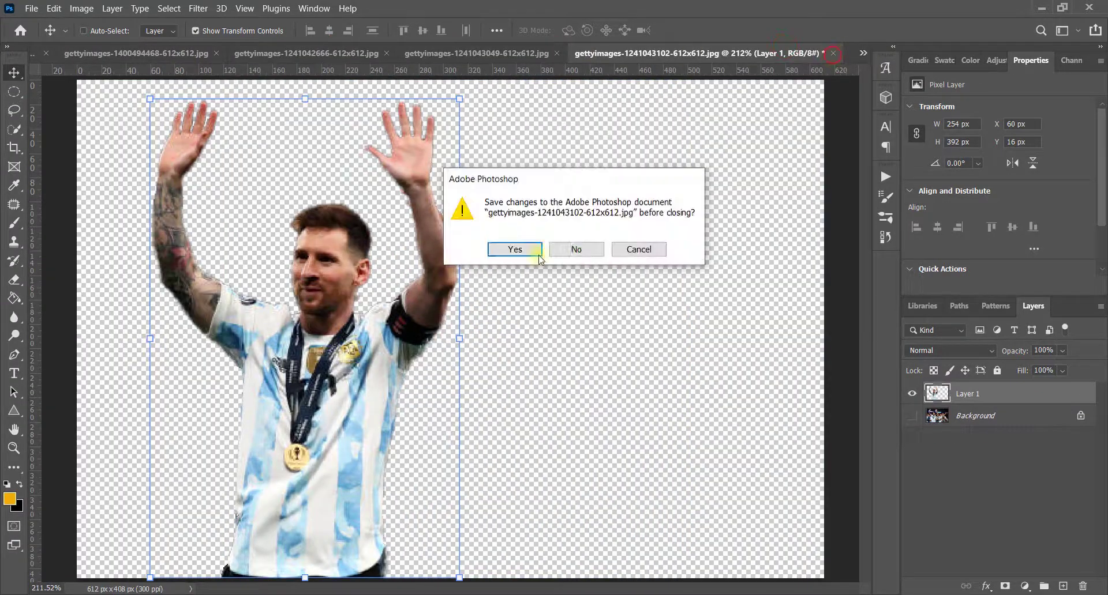
left_click(524, 250)
- Drag the overhead-trophy cutout into Untitled-1, scale it to about 218%, and shift it down-left
left_click_drag(517, 379, 484, 340)
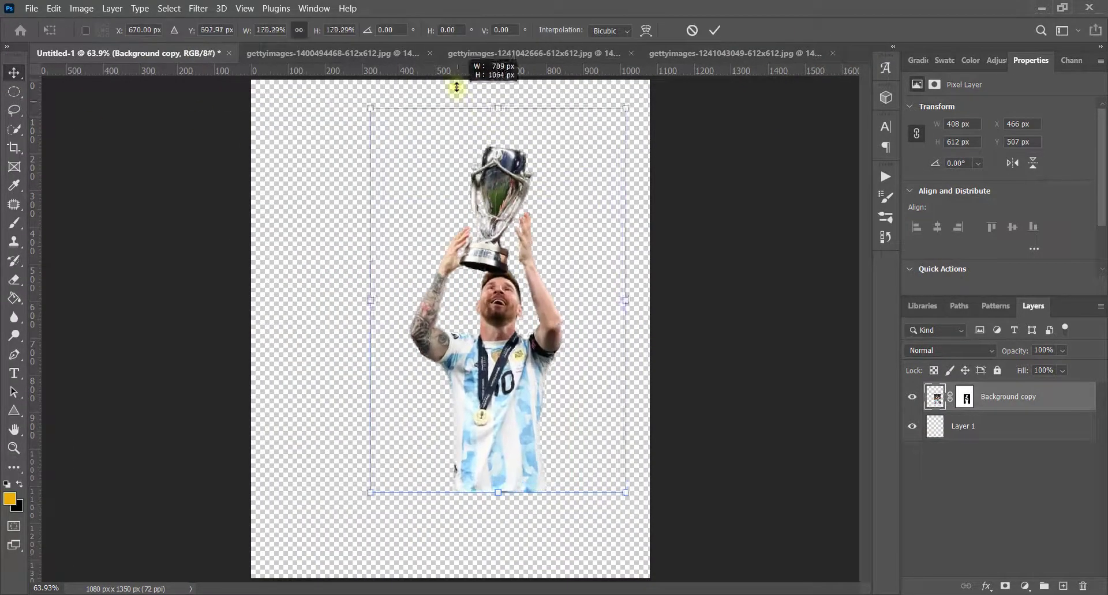
left_click_drag(498, 267, 485, 5)
left_click_drag(504, 379, 467, 395)
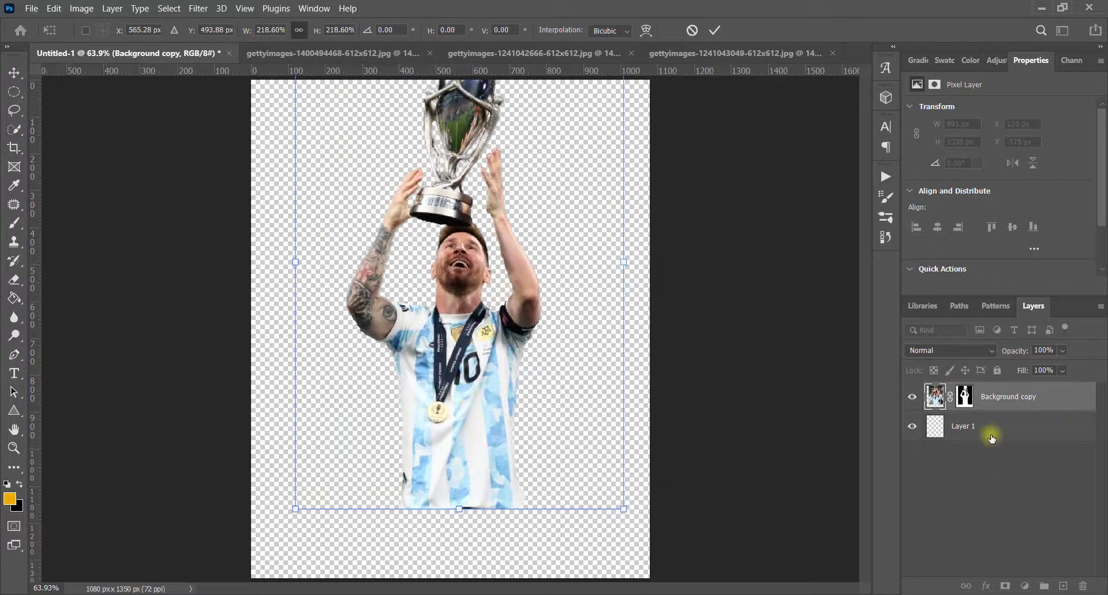
left_click(999, 397)
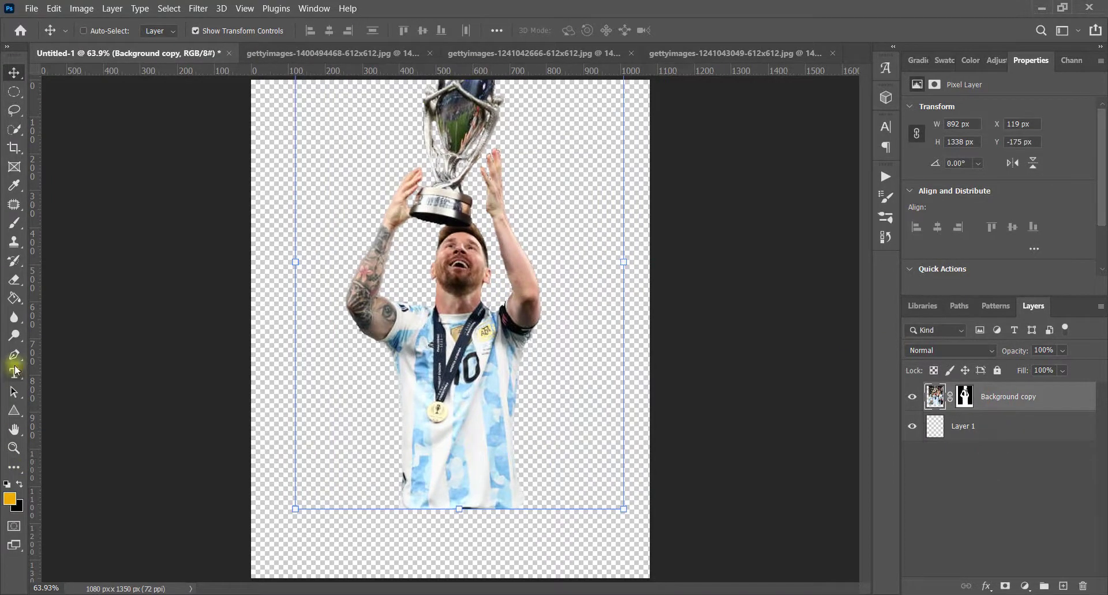
left_click(7, 298)
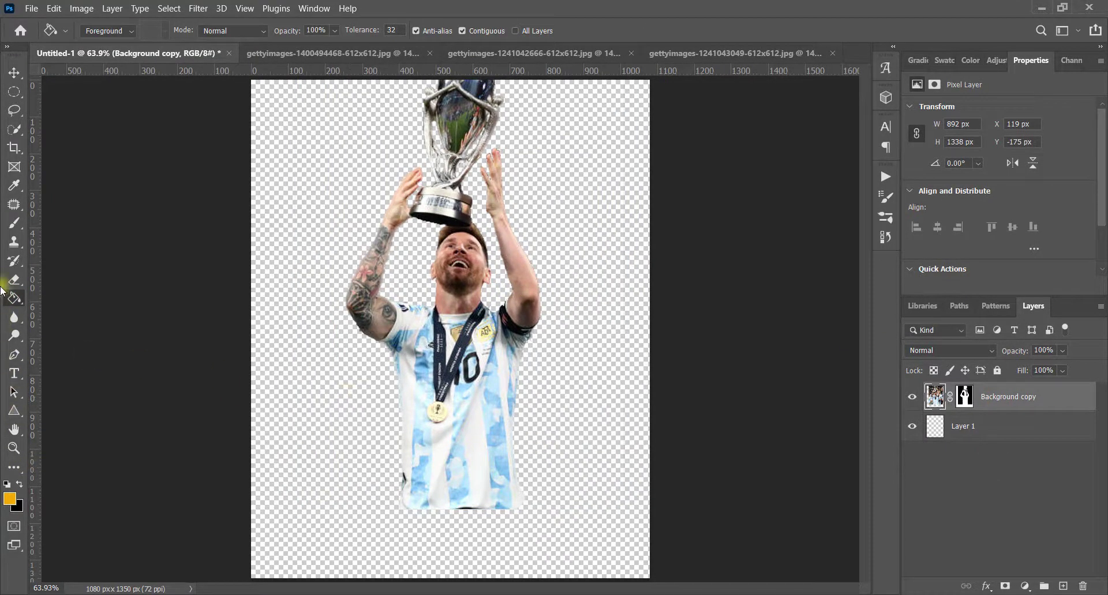
- Sample a slightly grey near-white from the jersey as the foreground colour
left_click(14, 223)
left_click(9, 498)
left_click(480, 451)
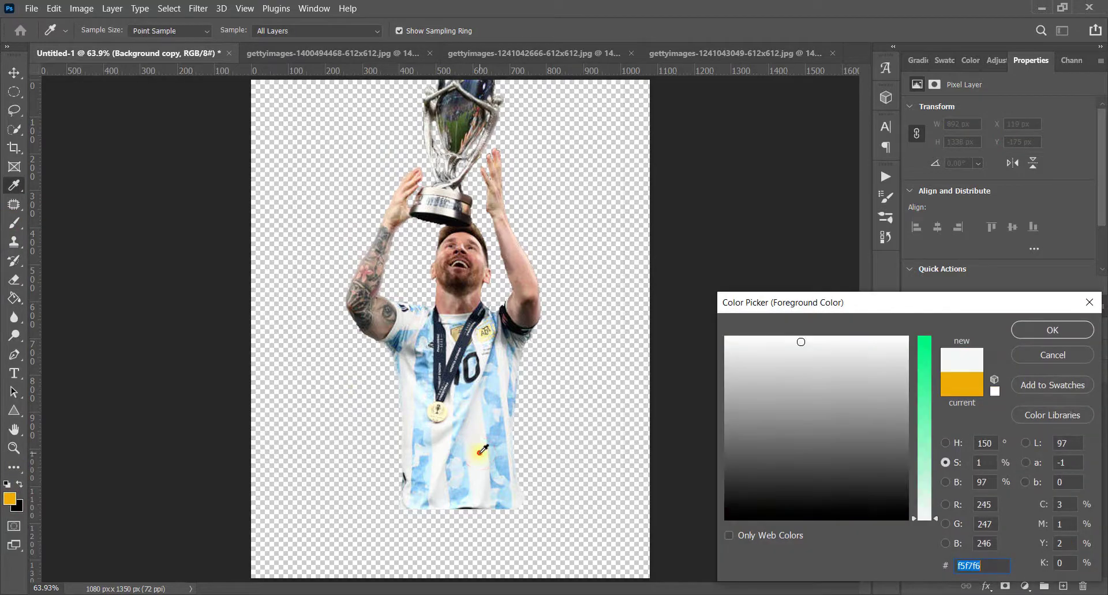
left_click_drag(484, 481, 485, 499)
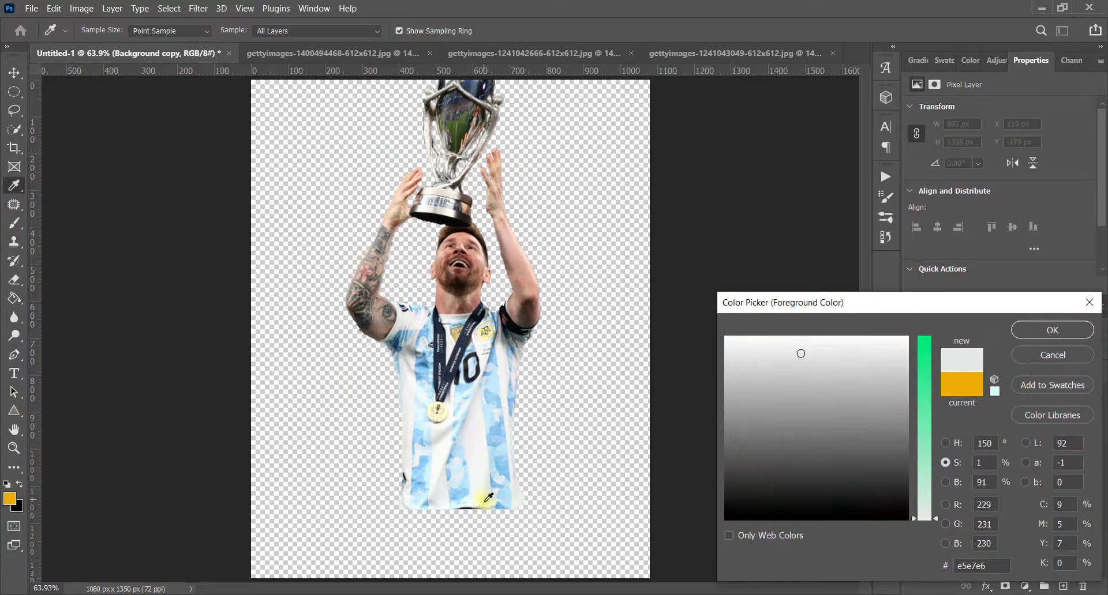
left_click(1033, 329)
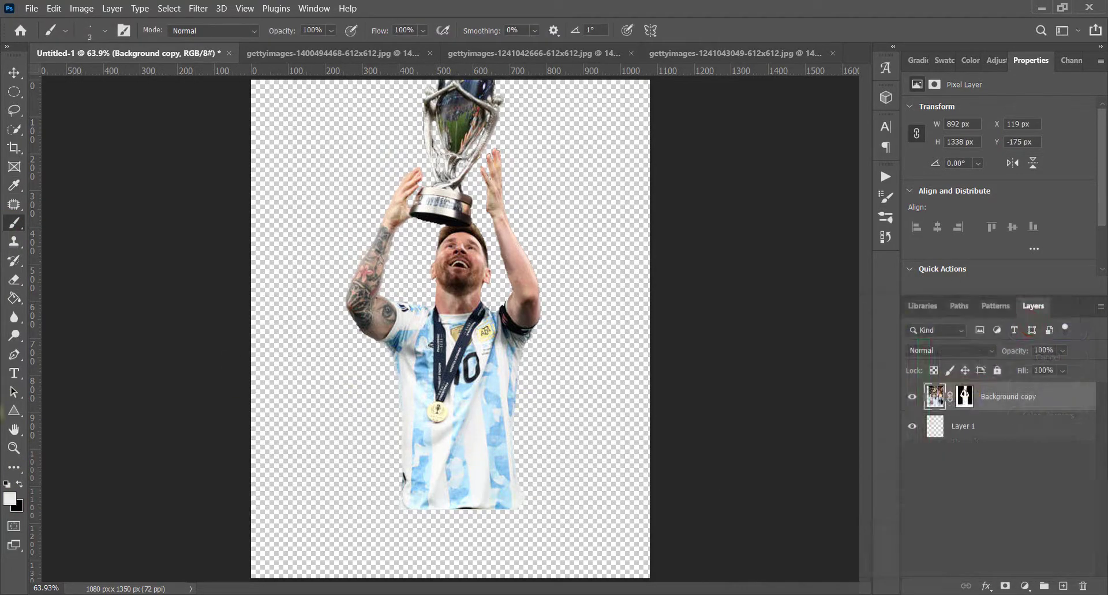
- Fill the empty Layer 1 behind the cutout with the near-white colour
left_click(14, 298)
left_click(281, 349)
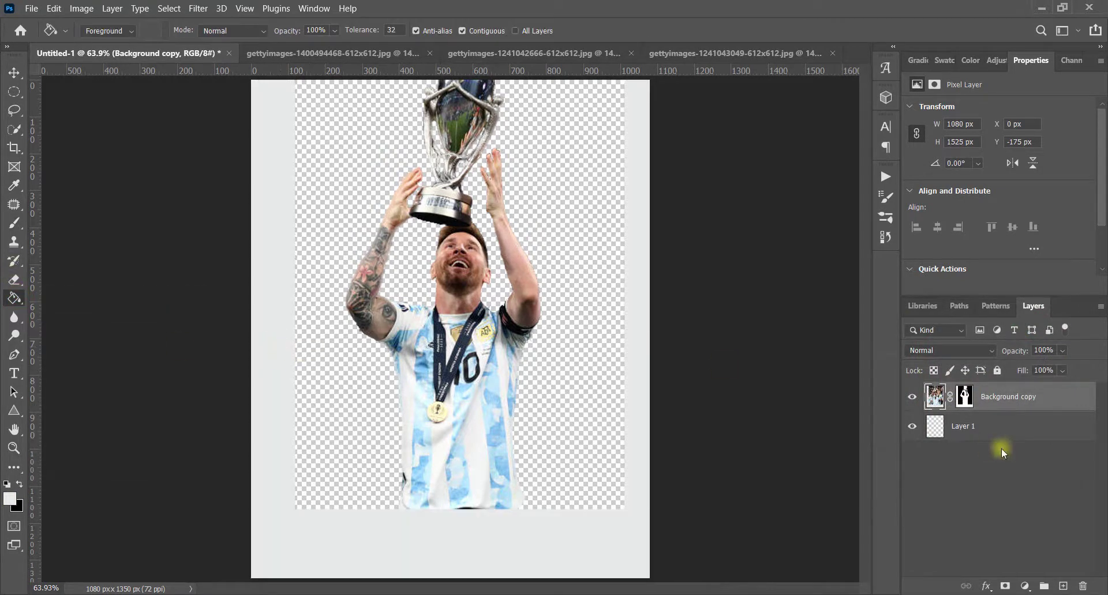
left_click(917, 398)
left_click(532, 296)
left_click(987, 427)
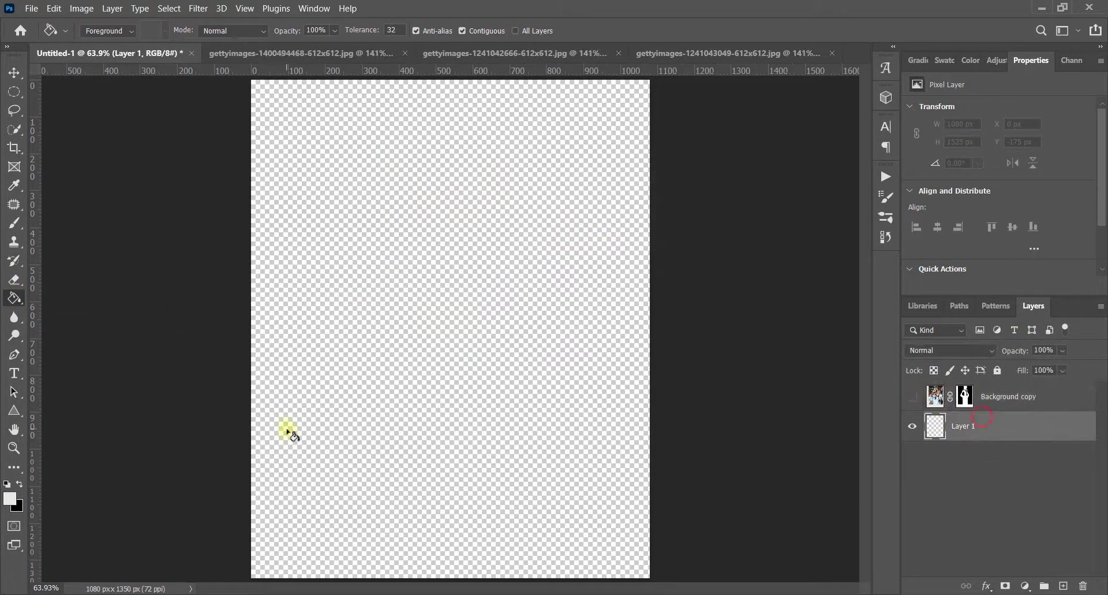
left_click(479, 304)
left_click(913, 397)
left_click(957, 397)
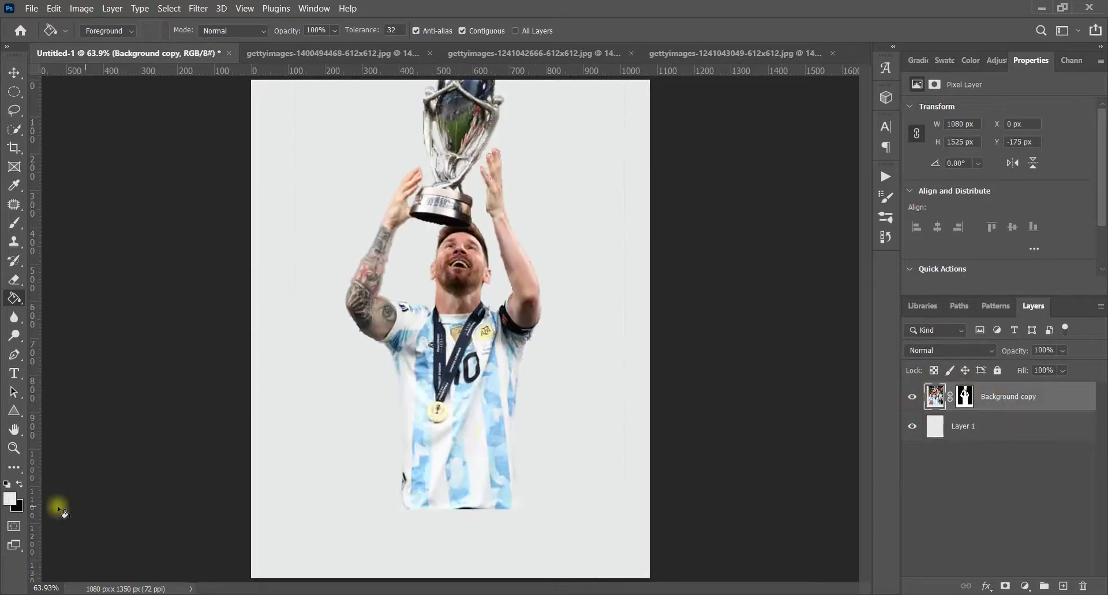
- Add a Brightness/Contrast adjustment lowering the background's brightness and contrast
left_click(1025, 586)
left_click(1019, 388)
left_click_drag(1019, 397, 1010, 430)
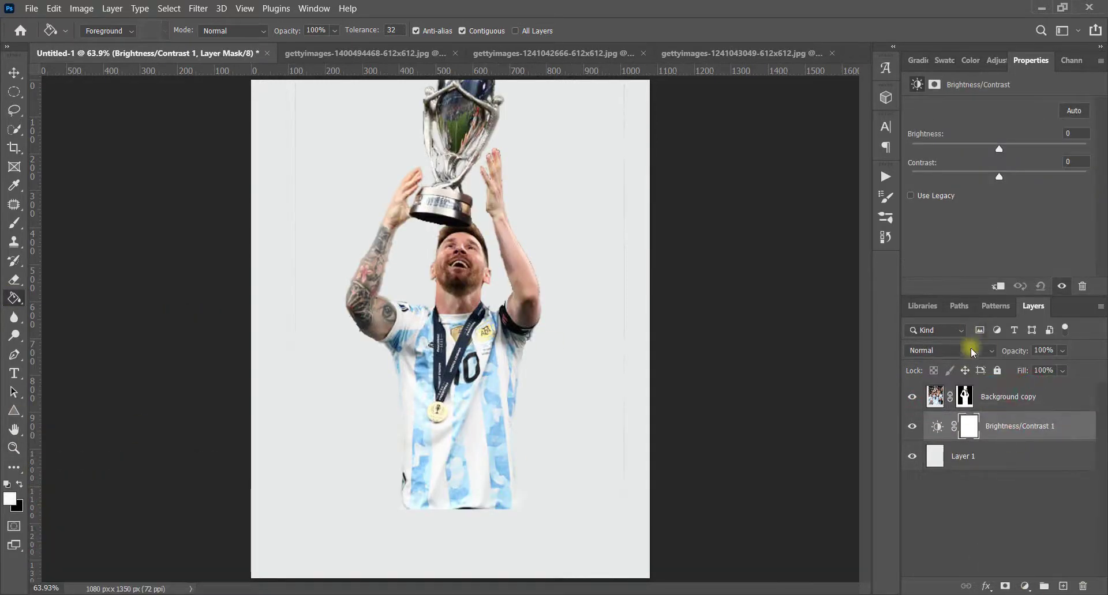
left_click_drag(999, 149, 989, 149)
left_click(912, 397)
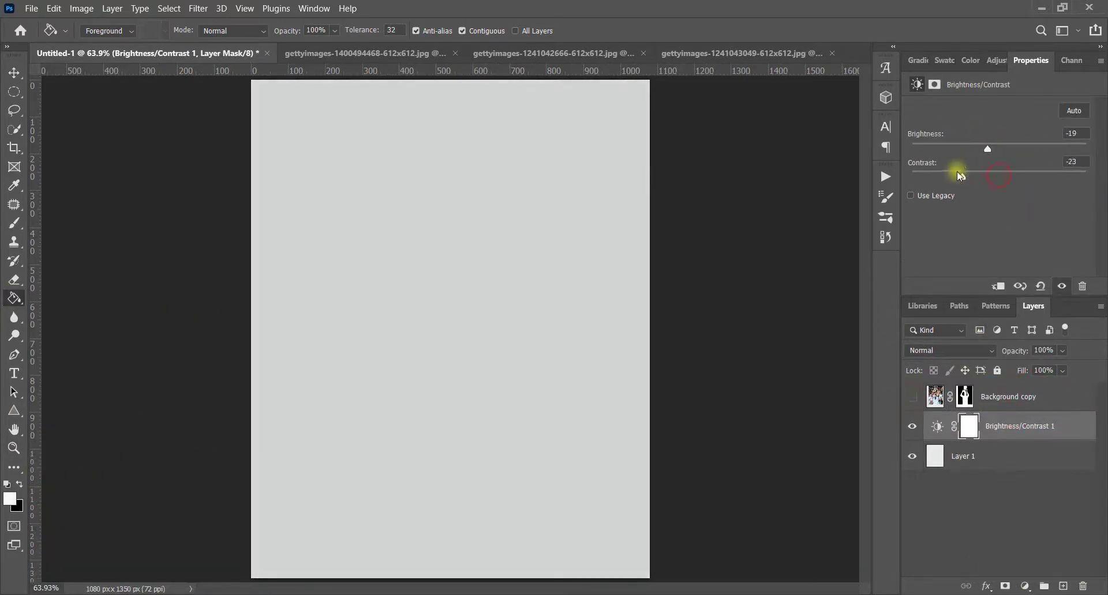
left_click(1015, 397)
left_click(912, 397)
left_click(964, 397)
key("v")
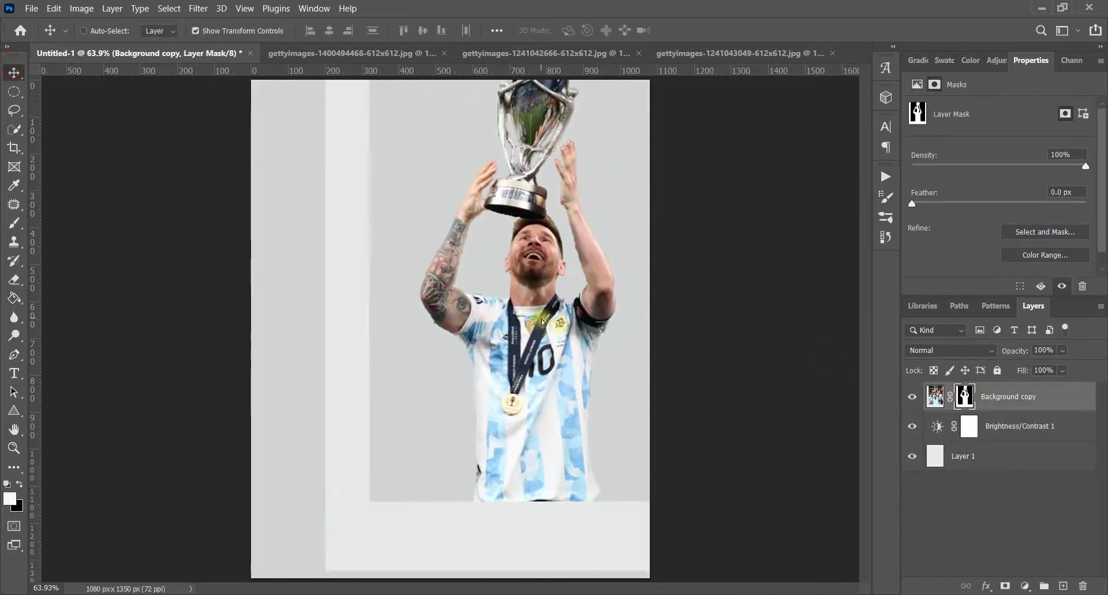
left_click_drag(947, 397, 1083, 586)
left_click(356, 54)
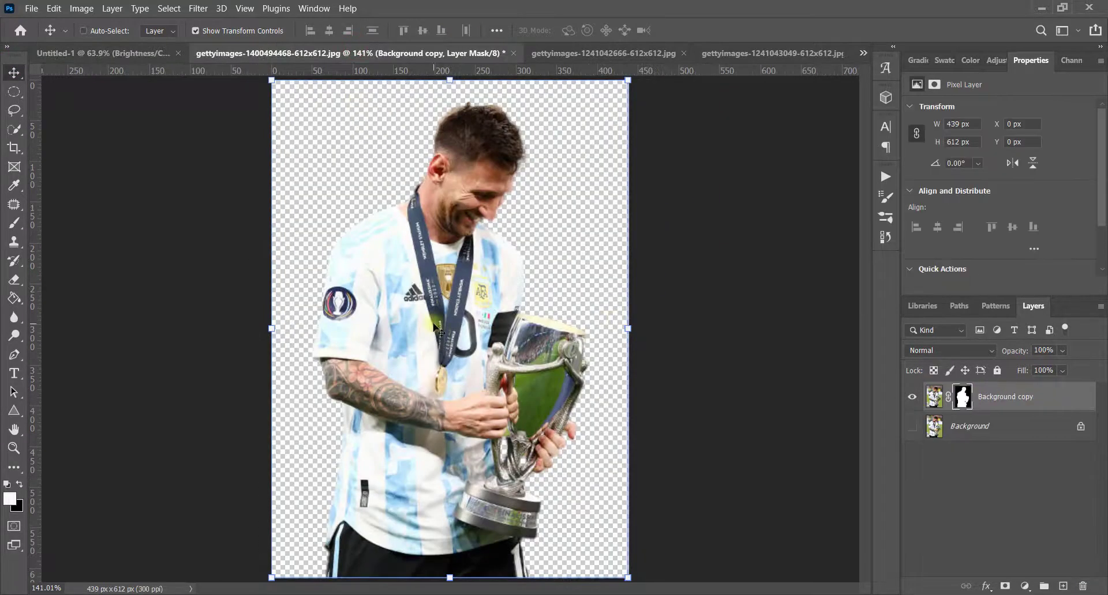
- Convert the trophy-cradling cutout to a smart object, drag it into the poster, and enlarge it toward the centre
right_click(998, 408)
left_click(834, 186)
mouse_move(453, 293)
left_mouse_down()
mouse_move(52, 53)
mouse_move(507, 323)
mouse_move(599, 316)
left_mouse_up()
key("ctrl+t")
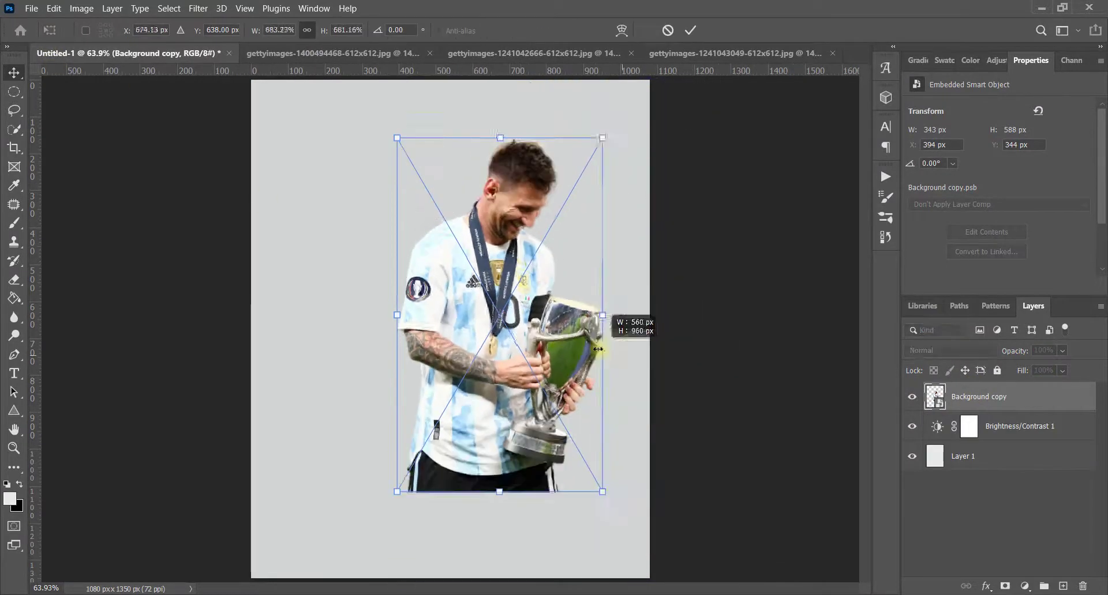
left_click_drag(522, 322, 417, 311)
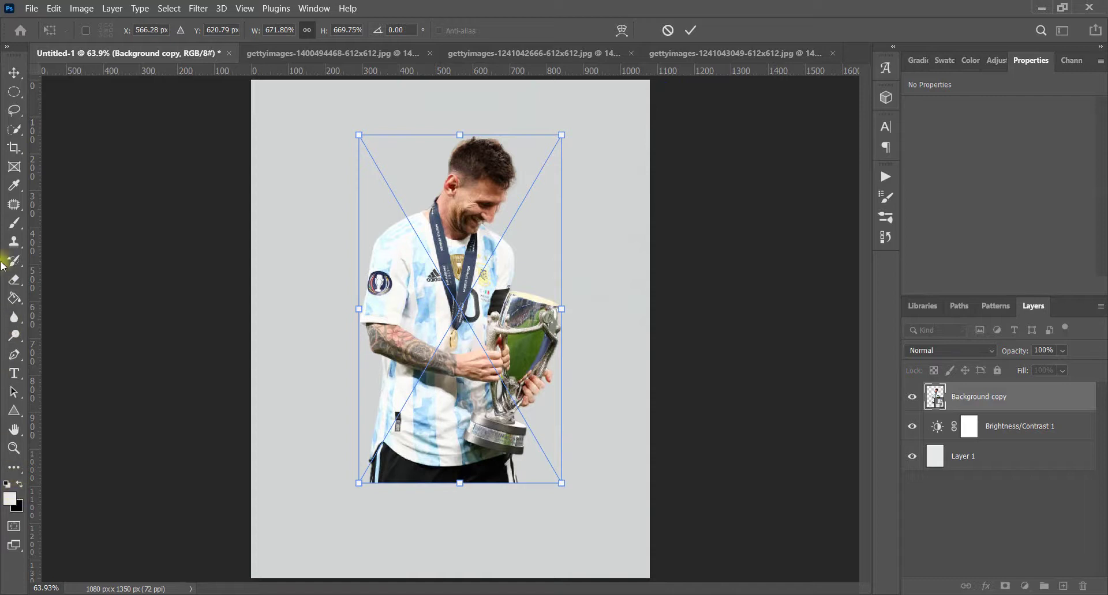
- Draw a tall rectangle on the poster's left side and move it up toward the top edge
right_click(13, 410)
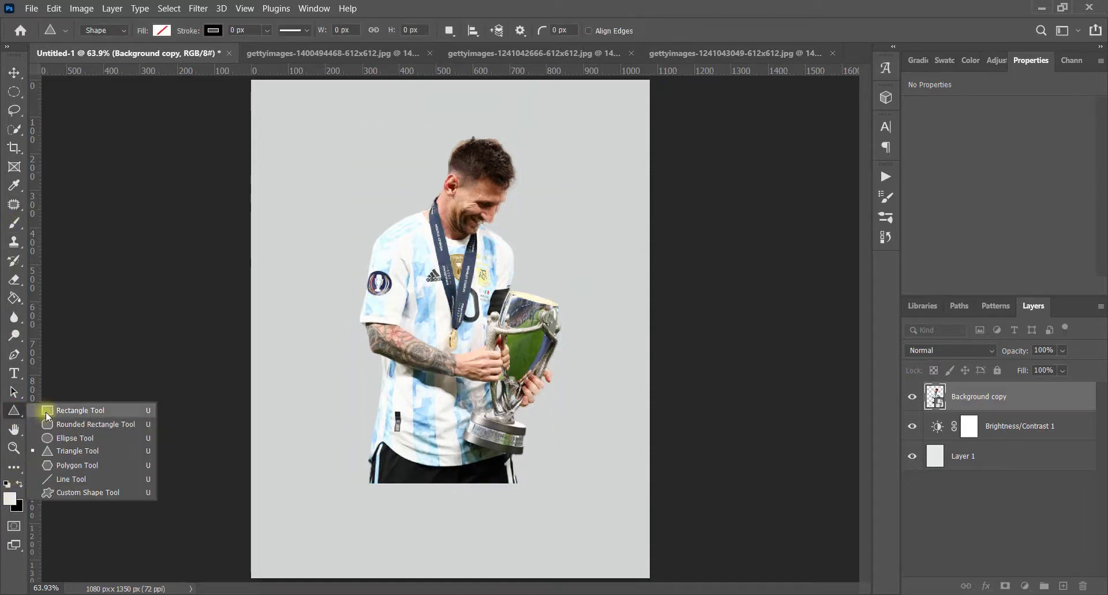
left_click(46, 412)
left_click_drag(281, 117, 378, 153)
left_click_drag(337, 253, 362, 510)
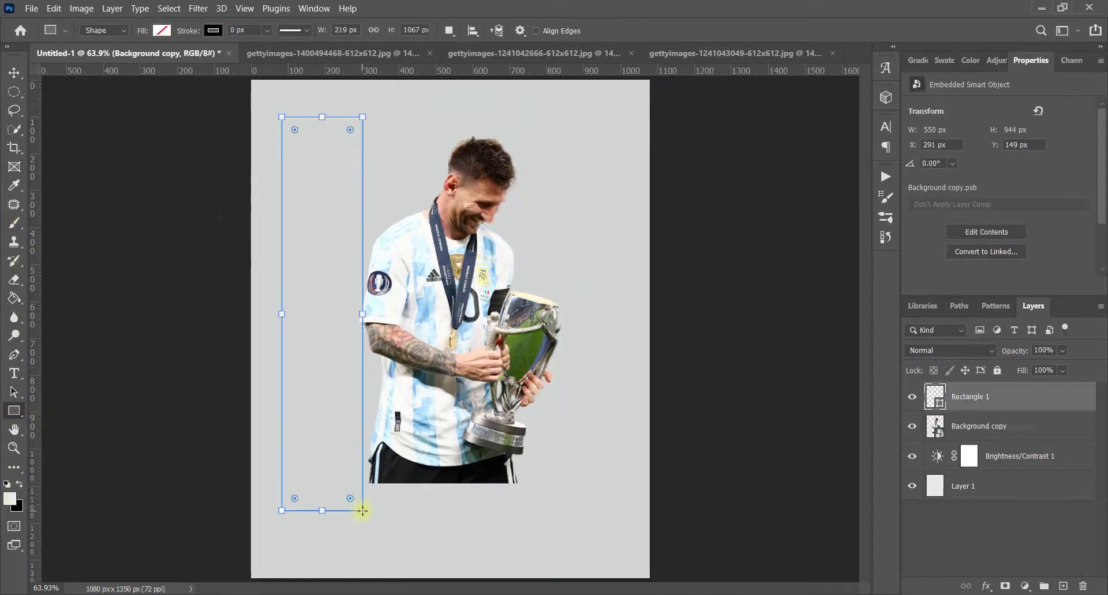
left_click(14, 73)
mouse_move(324, 314)
left_mouse_down()
mouse_move(318, 280)
mouse_move(344, 277)
mouse_move(334, 279)
left_mouse_up()
left_click(10, 412)
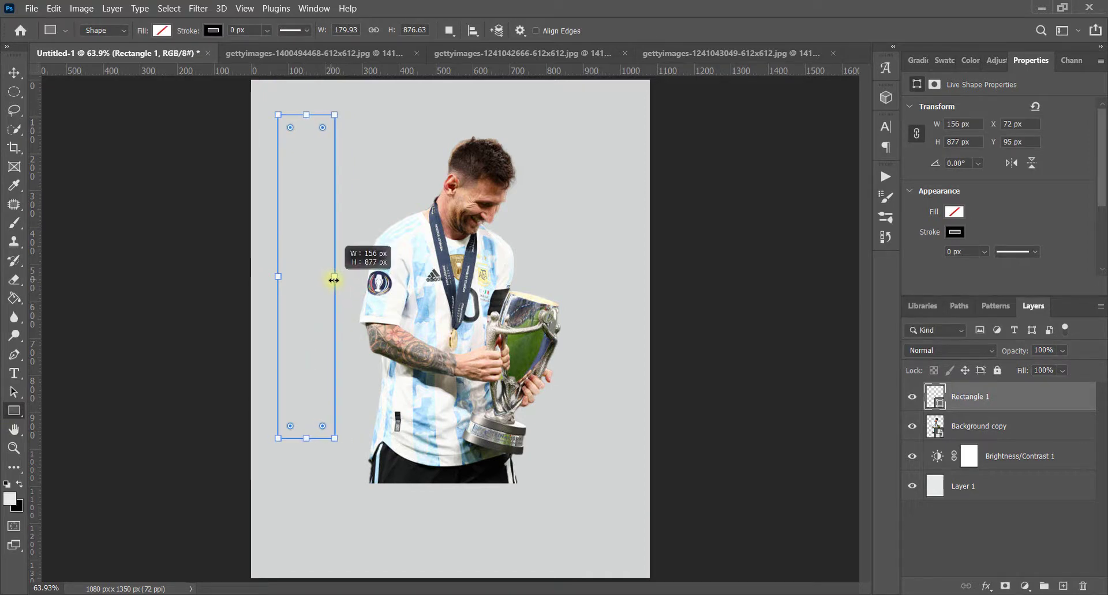
- Stretch the rectangle to 178×1350 px at X 113 and duplicate it twice
left_click_drag(307, 118, 307, 79)
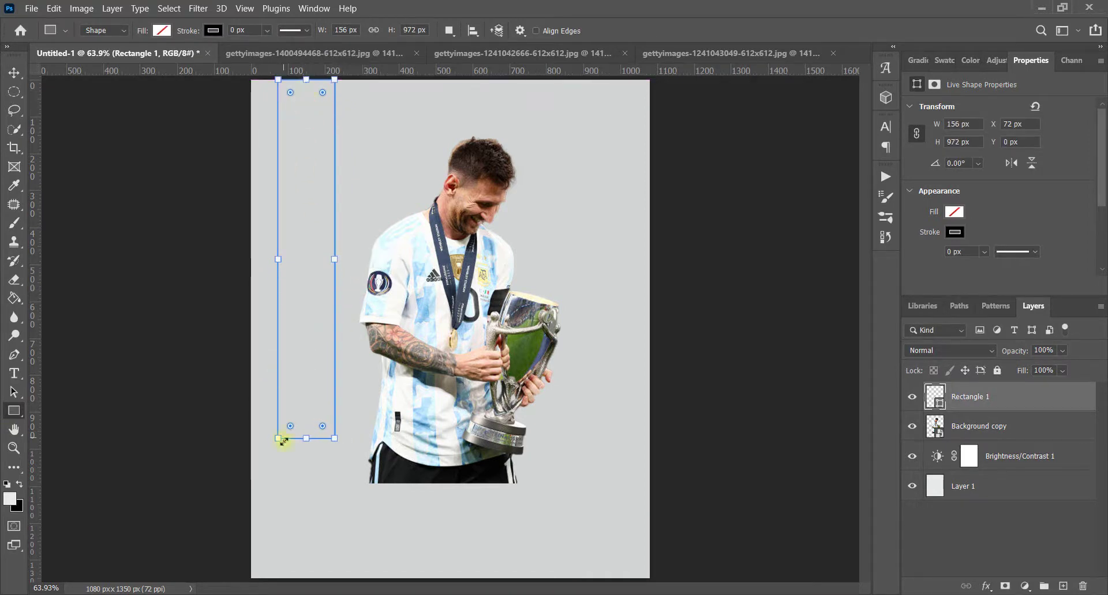
left_click_drag(305, 440, 307, 578)
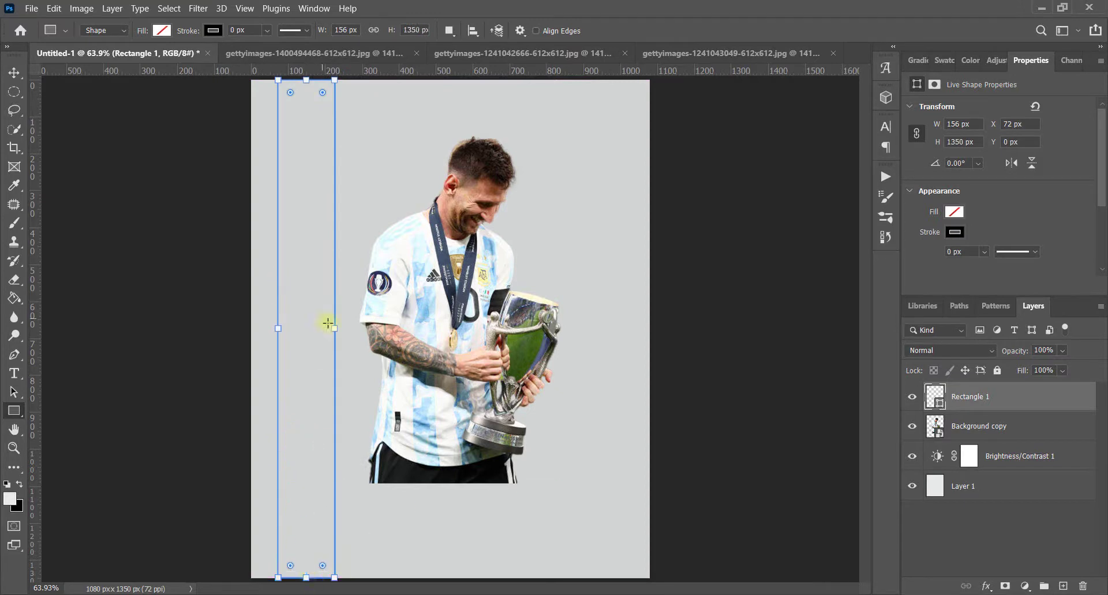
left_click_drag(334, 332, 342, 332)
left_click(11, 72)
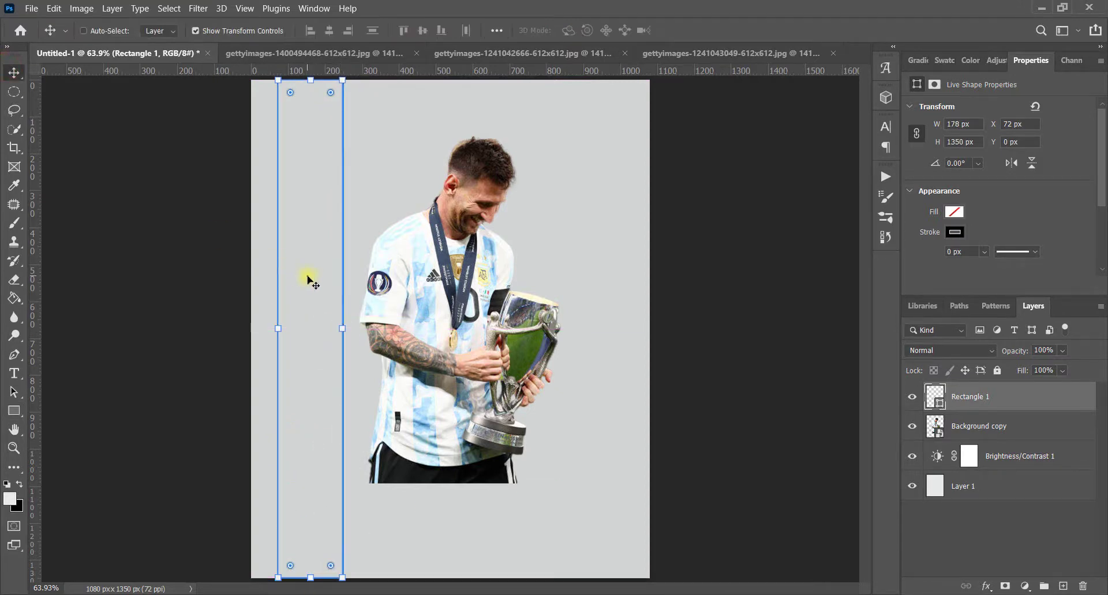
left_click_drag(309, 279, 324, 278)
left_click_drag(956, 398, 959, 407)
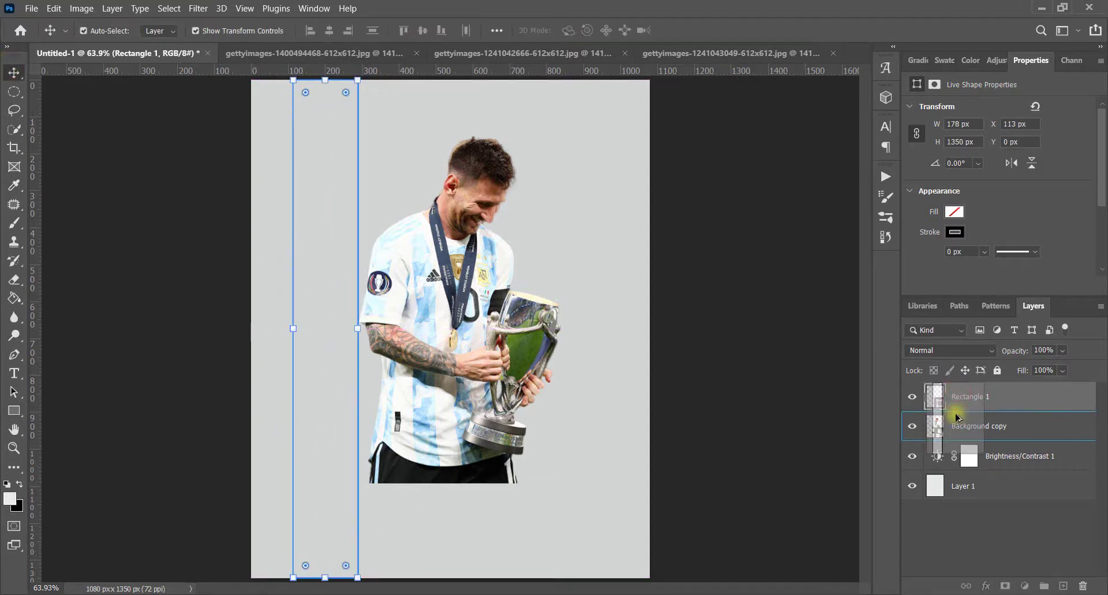
key("ctrl+j")
key("ctrl+j")
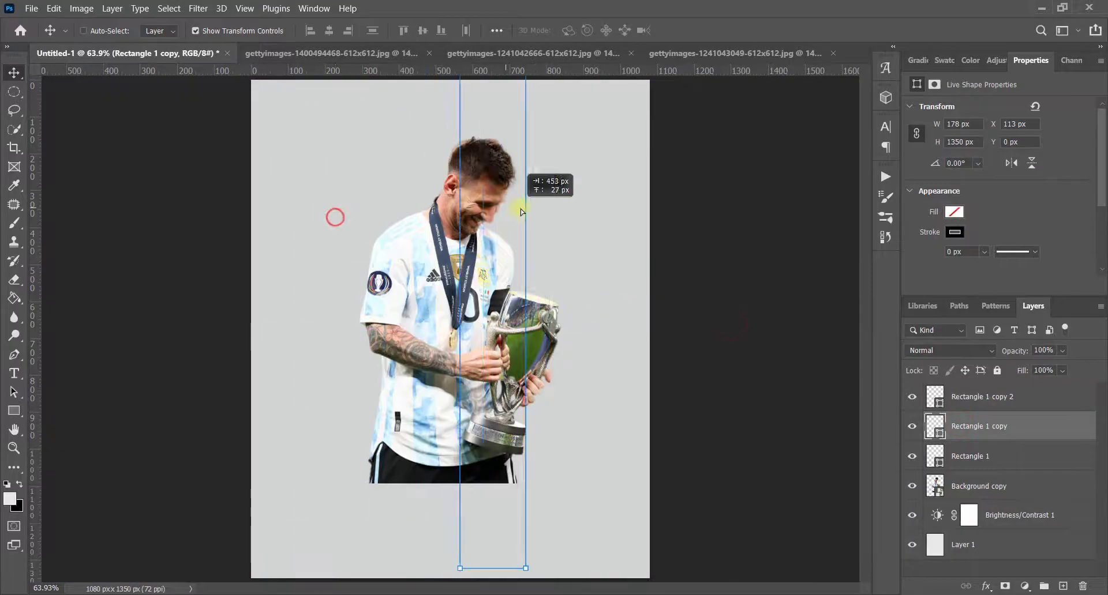
- Move a copy to the right and fill the original stripe with vivid jersey blue #078ddf
left_click_drag(479, 269, 587, 220)
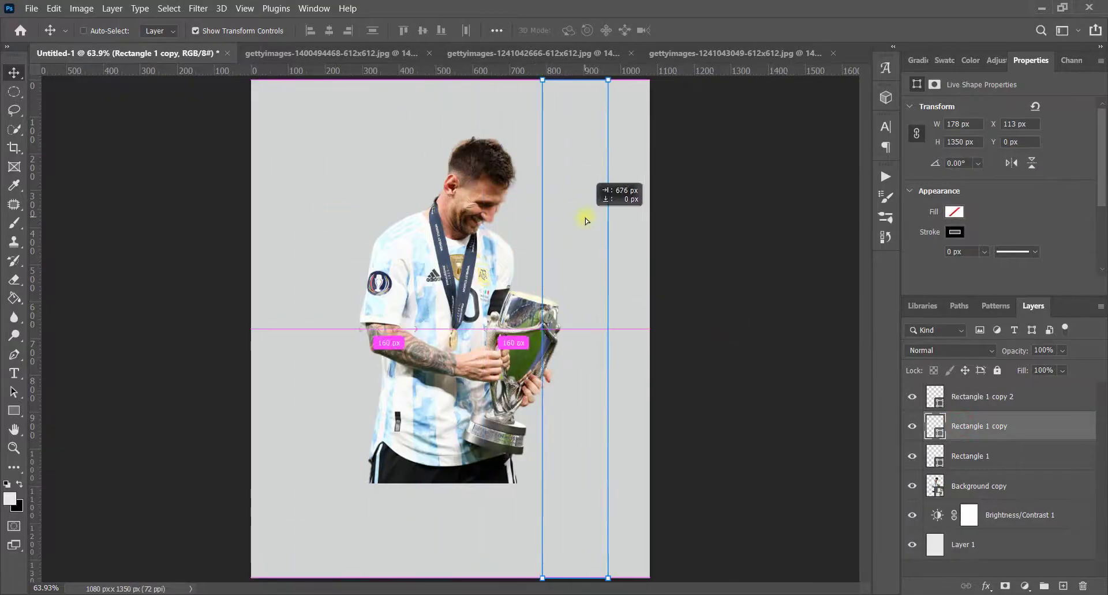
left_click(983, 457)
left_click(954, 212)
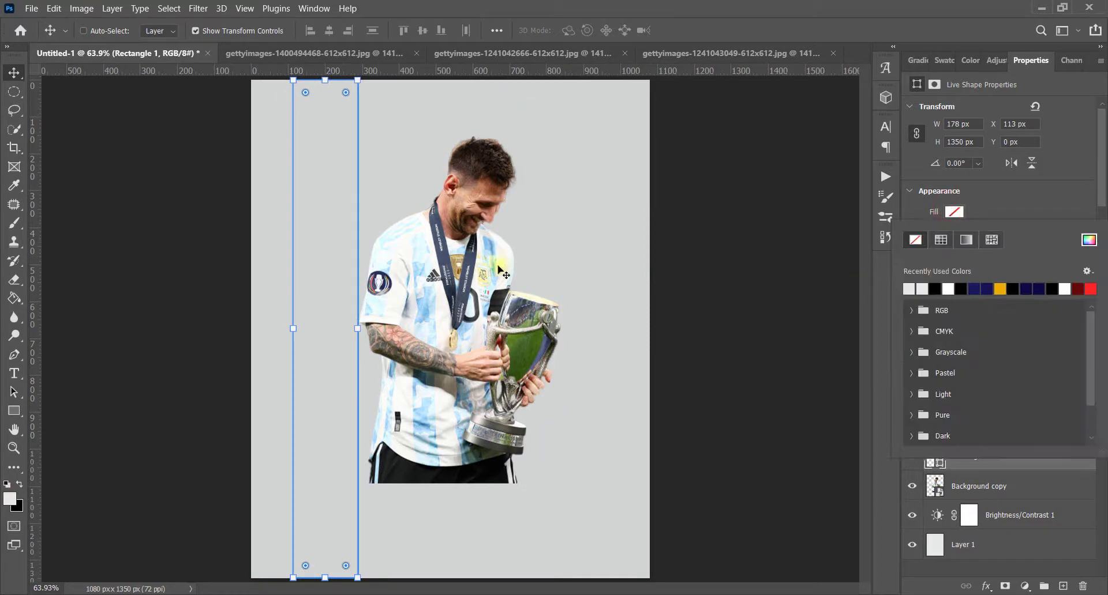
left_click(1089, 241)
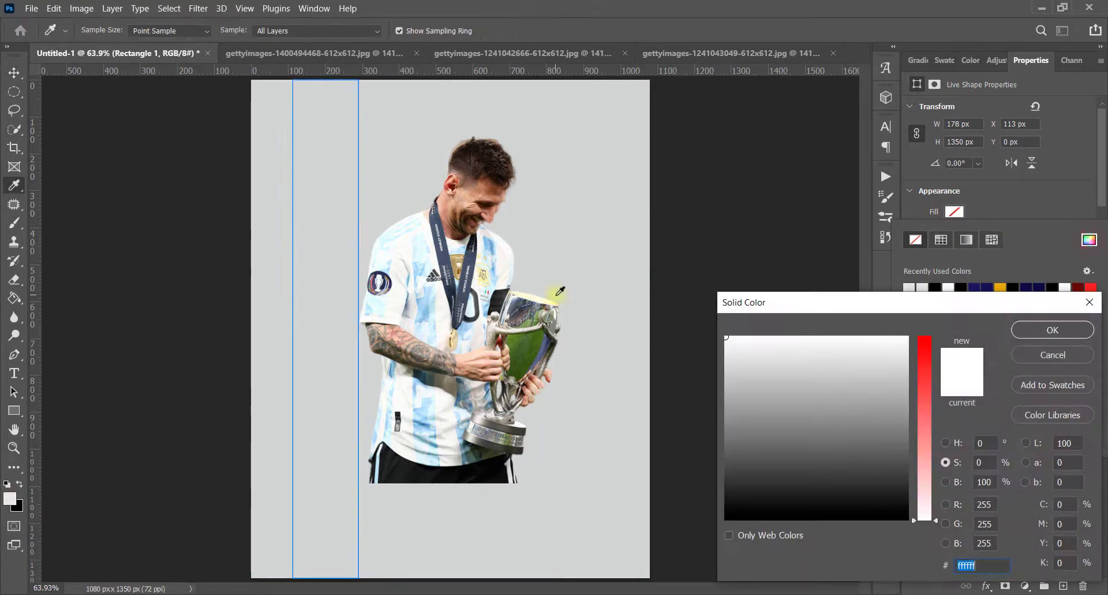
left_click(425, 310)
left_click(428, 312)
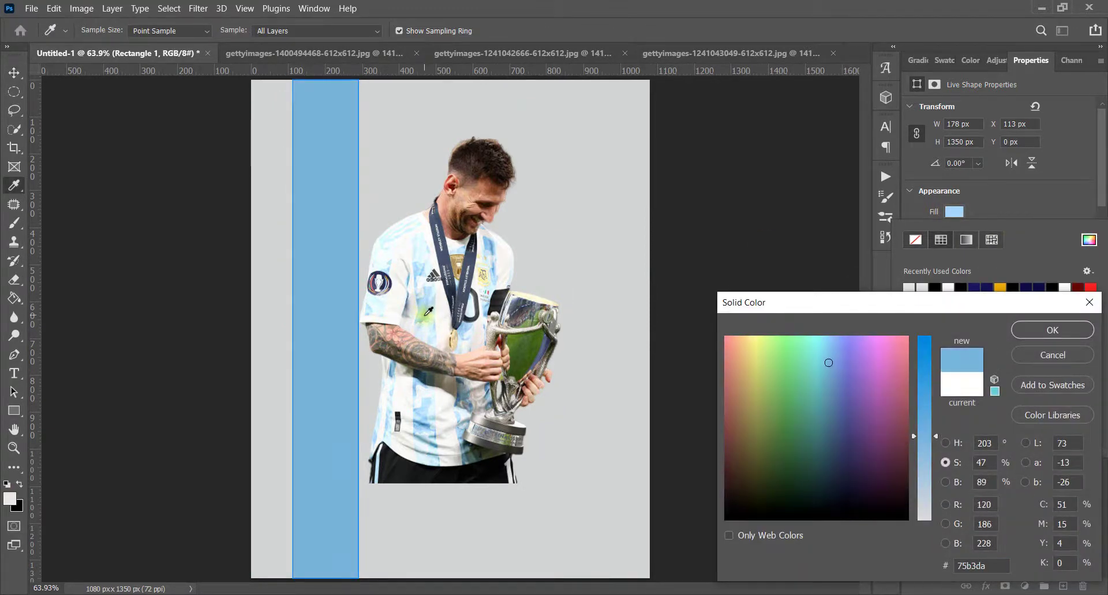
mouse_move(919, 427)
left_mouse_down()
mouse_move(928, 346)
mouse_move(926, 358)
left_mouse_up()
left_click(1068, 329)
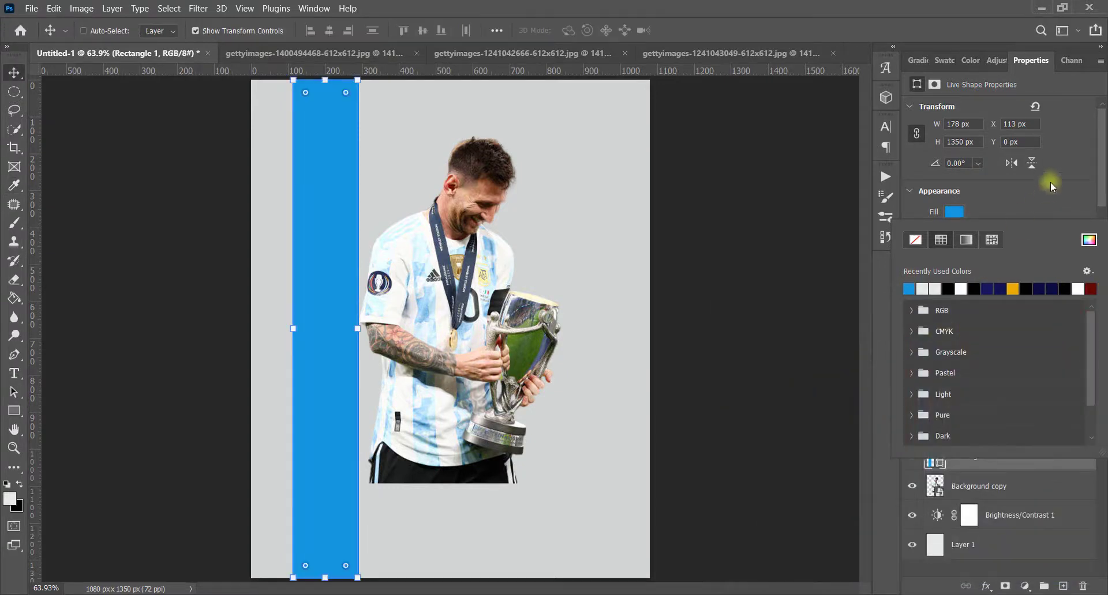
- Fill the right and middle stripes with the same blue and move Background copy above them
left_click(1009, 210)
left_click(981, 430)
left_click(954, 212)
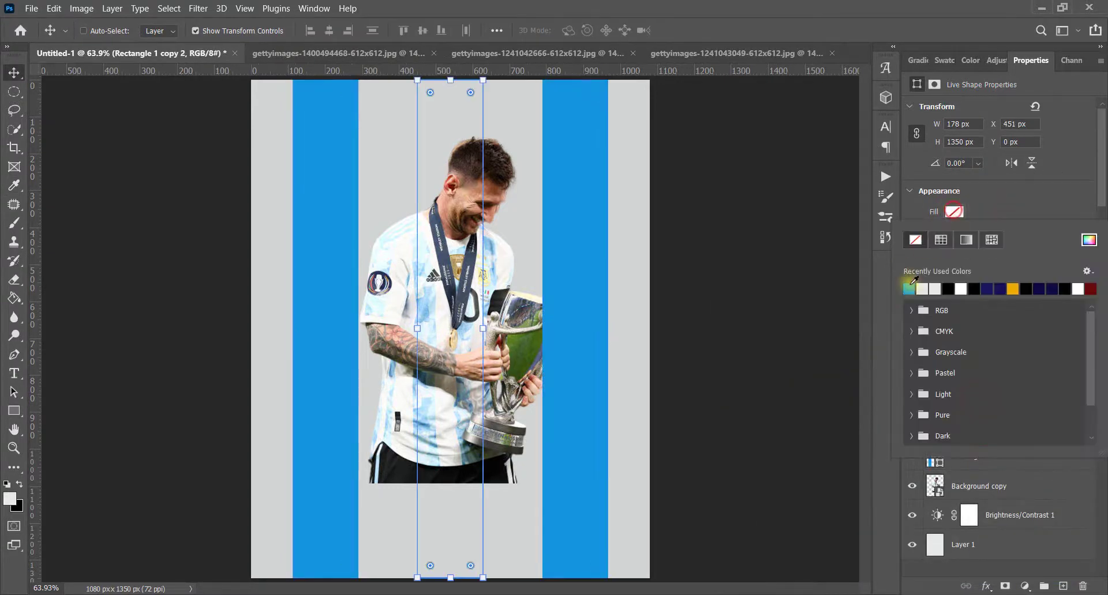
left_click(909, 289)
left_click_drag(971, 488, 972, 398)
left_click(964, 486, "shift")
- Merge the three stripes into a smart object with a clipped Brightness -8, Contrast -35 adjustment
right_click(961, 493)
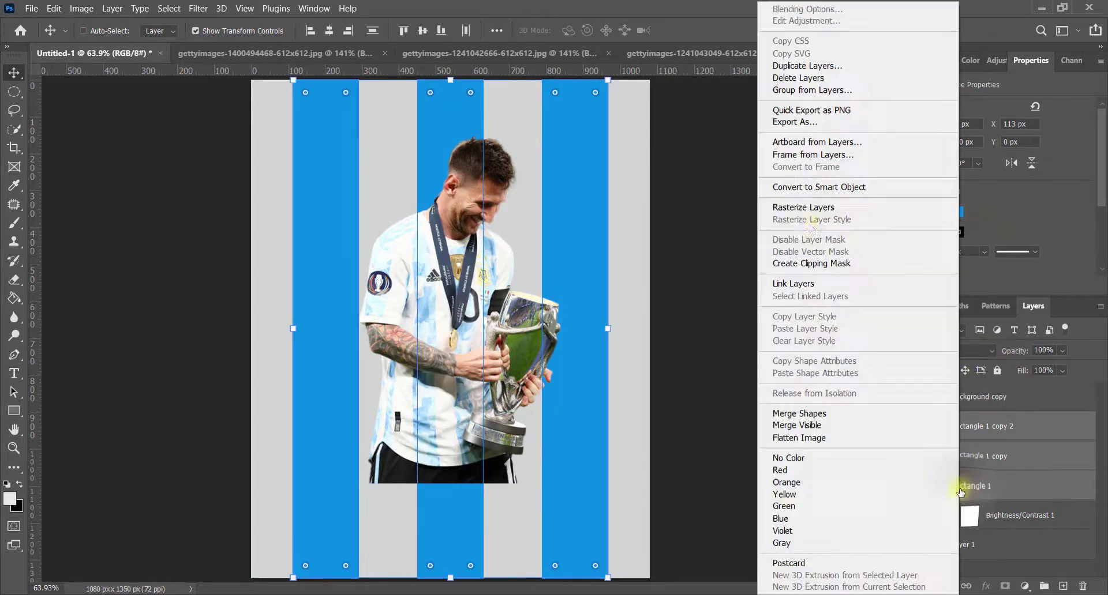
left_click(844, 188)
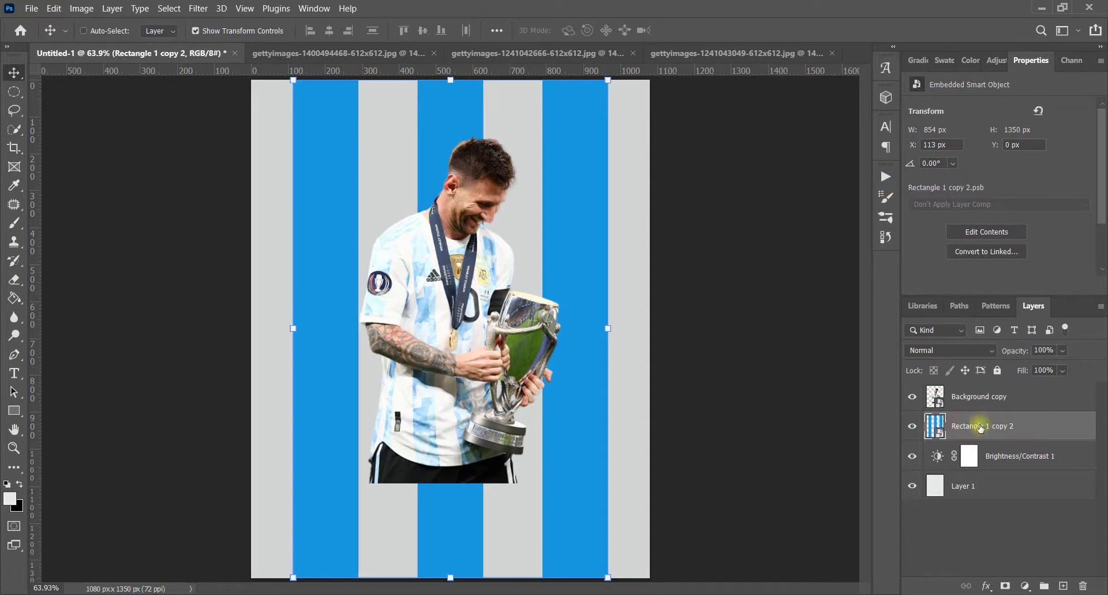
left_click(1024, 585)
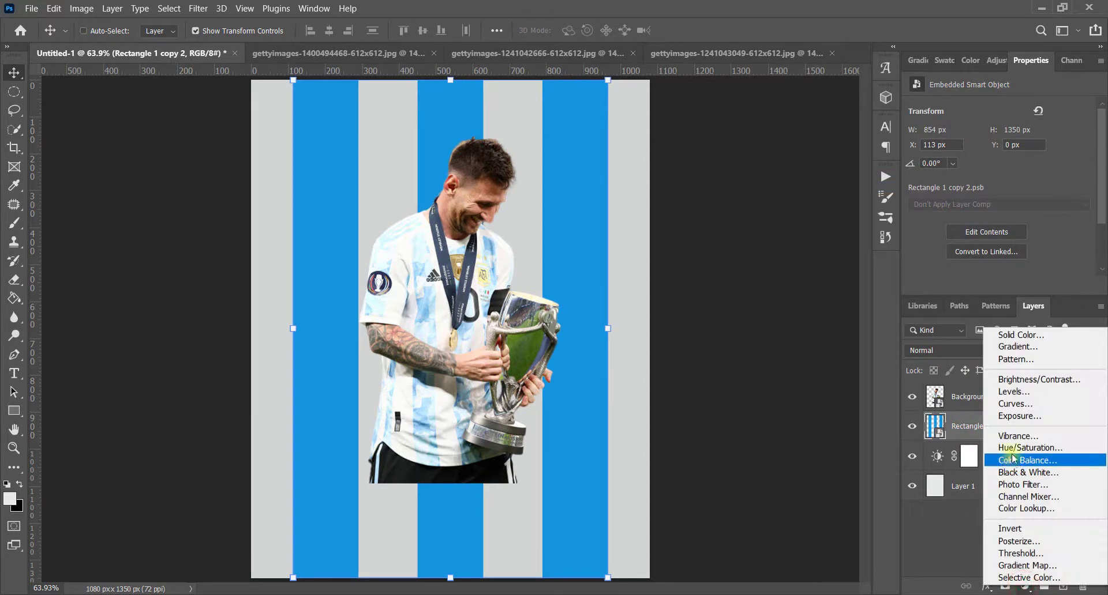
left_click(1033, 381)
left_click(997, 286)
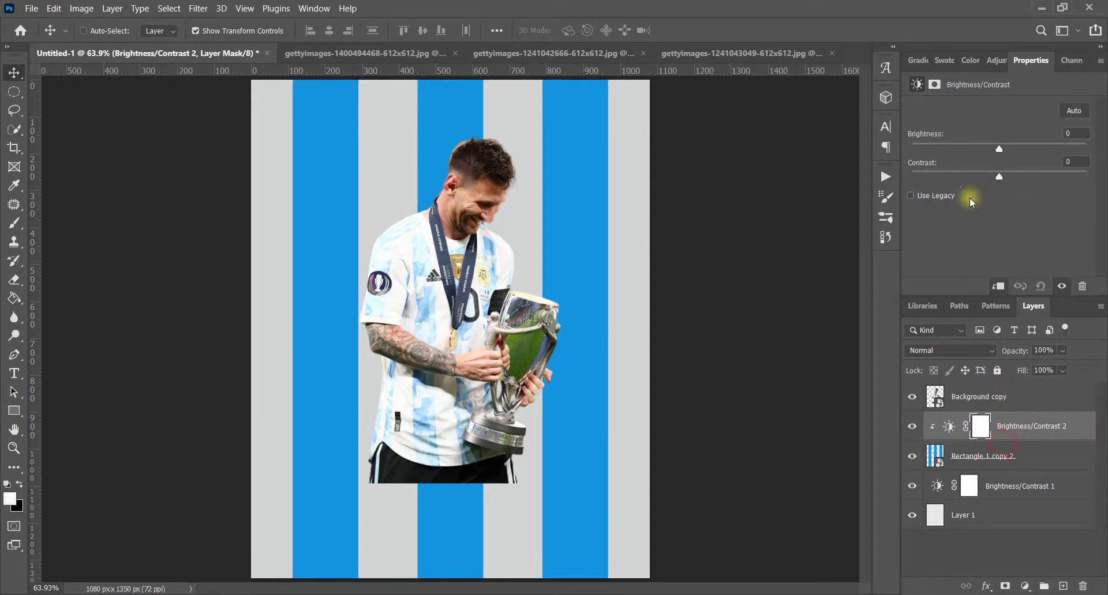
mouse_move(999, 149)
left_mouse_down()
mouse_move(1019, 147)
mouse_move(994, 149)
left_mouse_up()
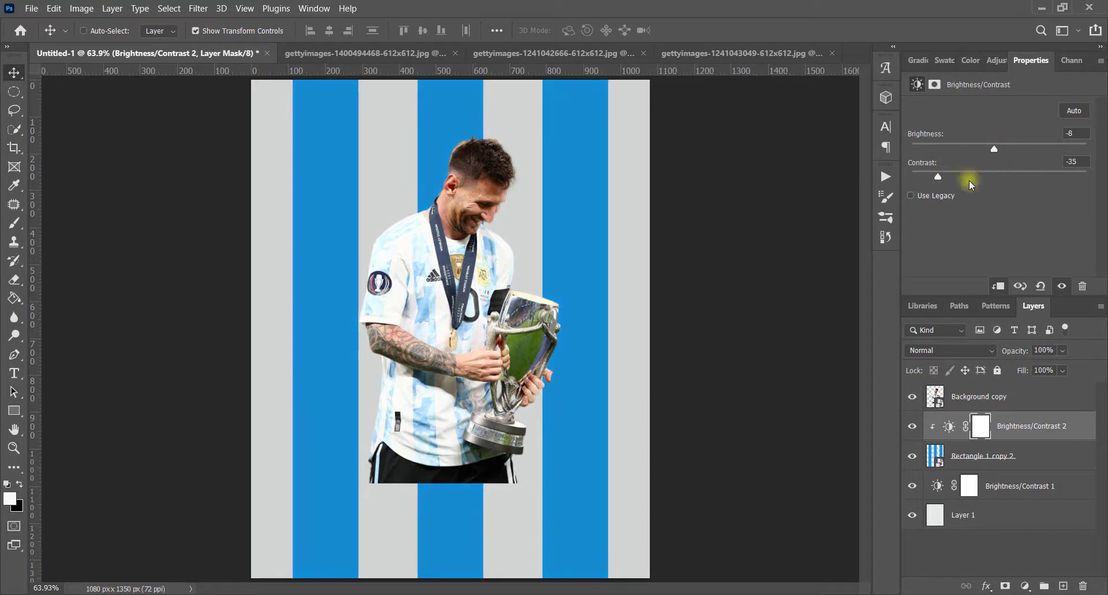
left_click(986, 450)
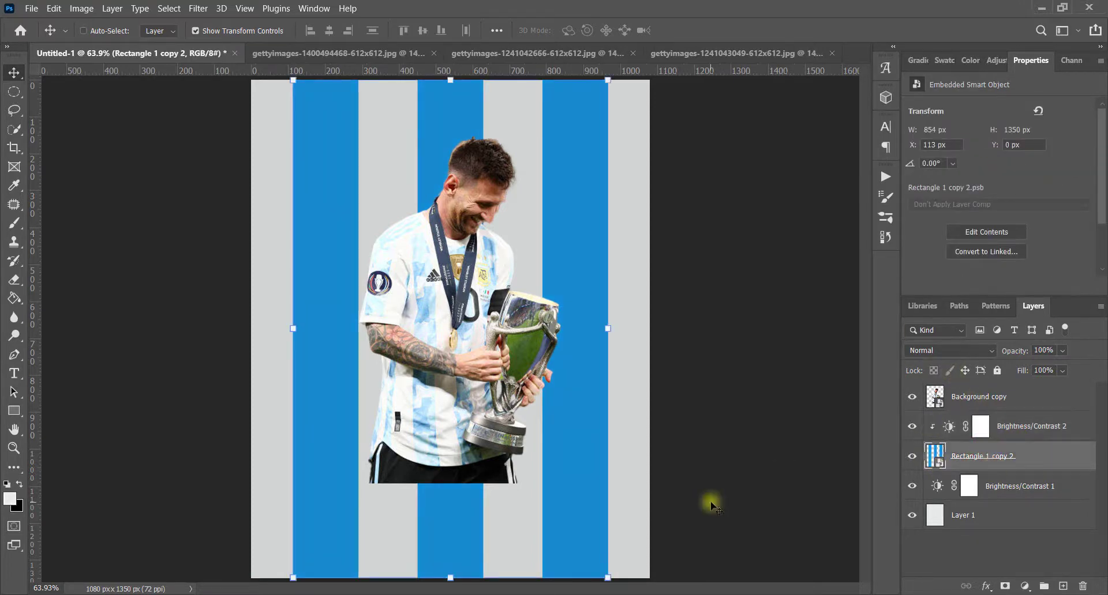
- Add a clipped new layer and set the brush to the 500 px cloud tip at 101% spacing
left_click(1063, 587)
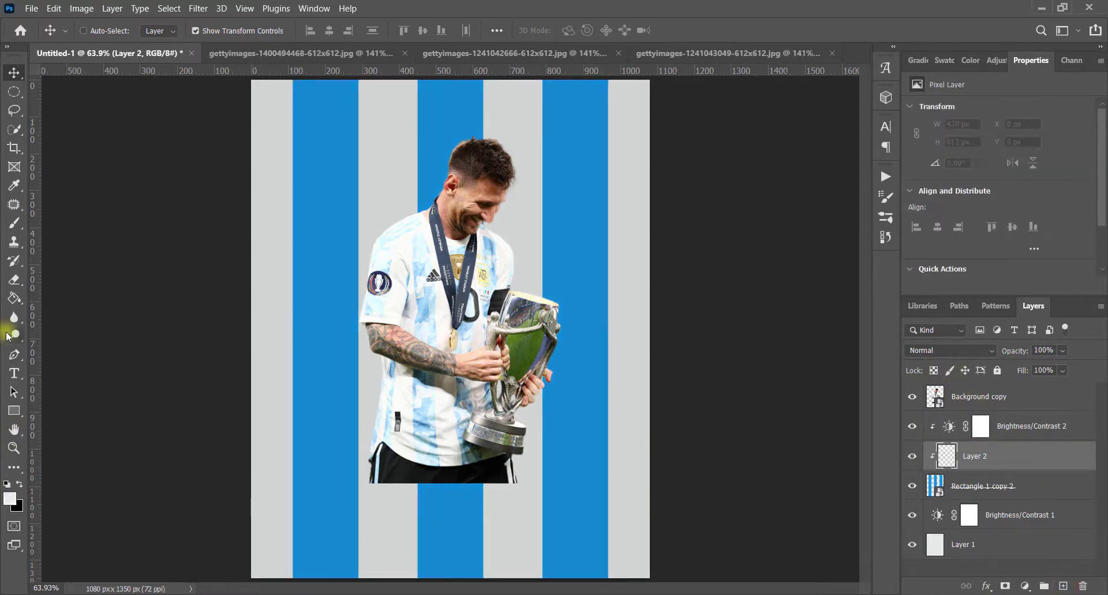
left_click(14, 223)
left_click(54, 35)
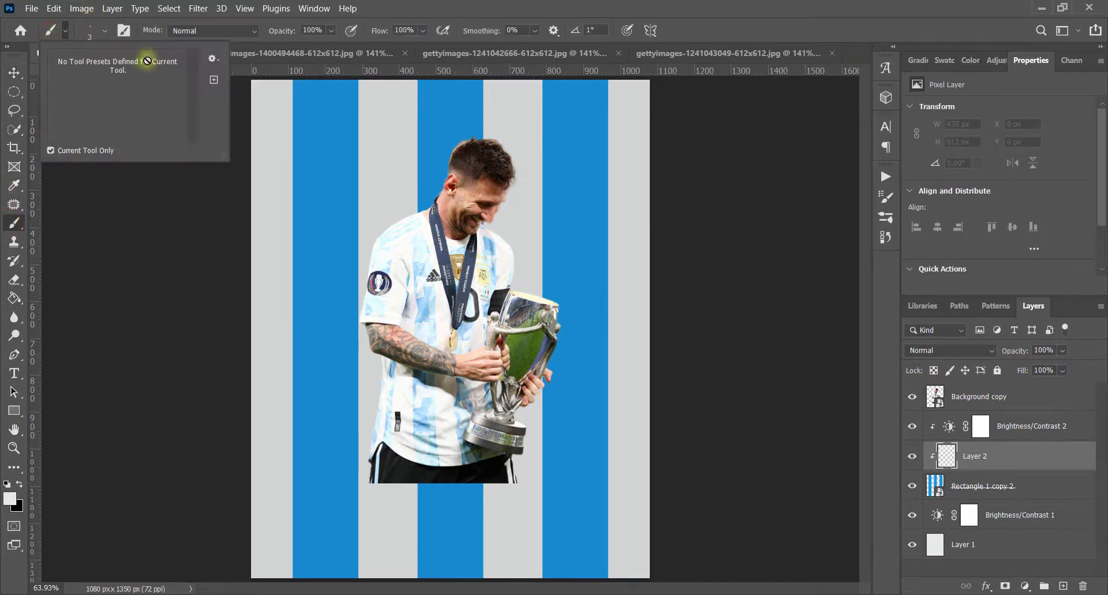
left_click(123, 31)
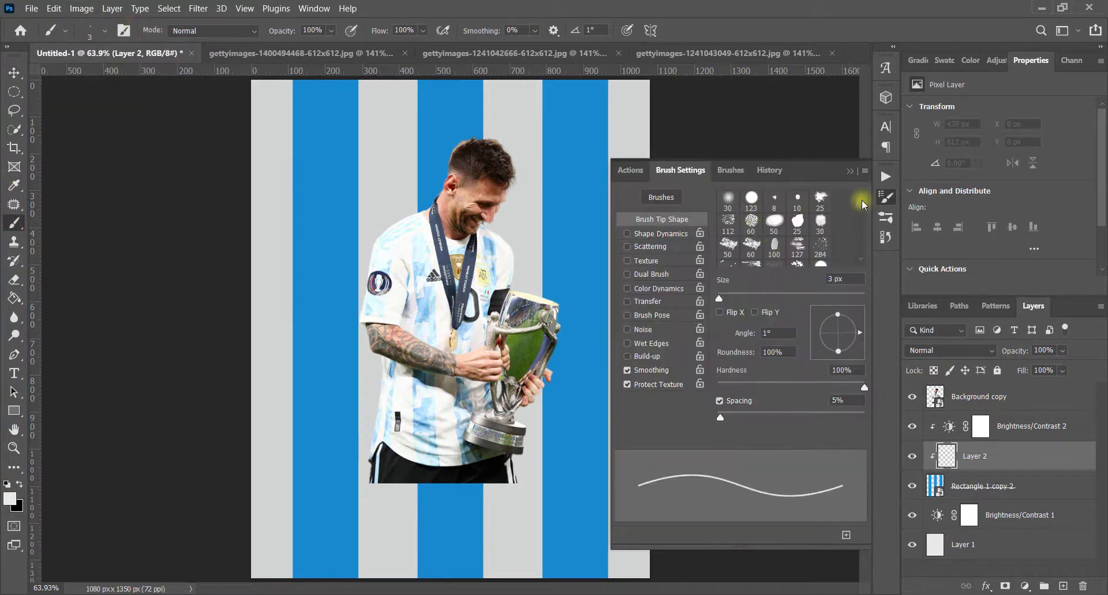
scroll(859, 213, "down", 2)
scroll(857, 220, "down", 2)
scroll(858, 222, "down", 2)
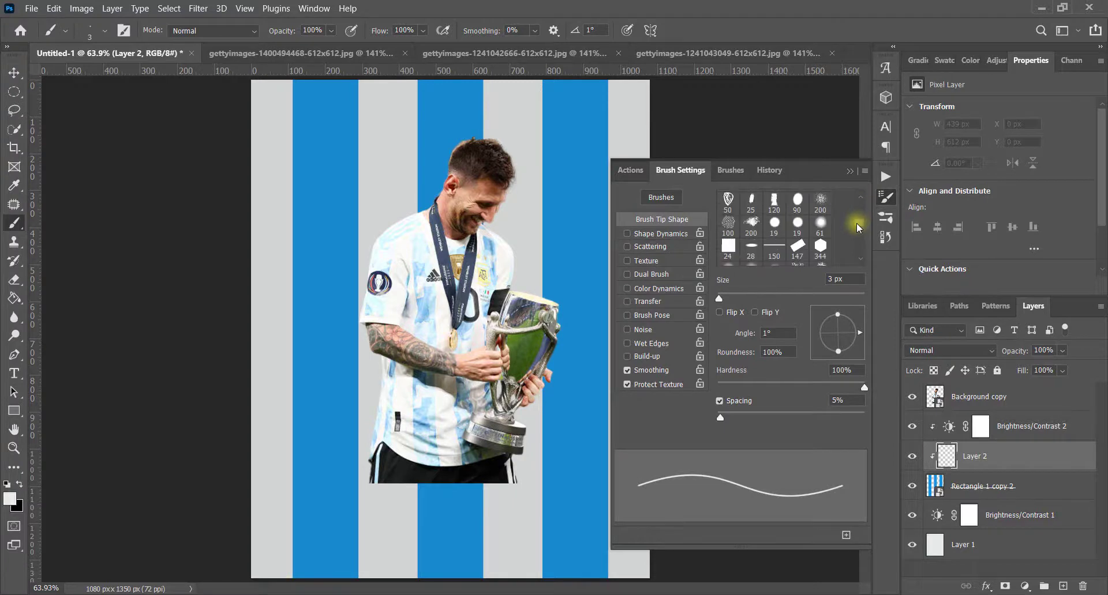
scroll(856, 223, "down", 2)
scroll(856, 225, "down", 2)
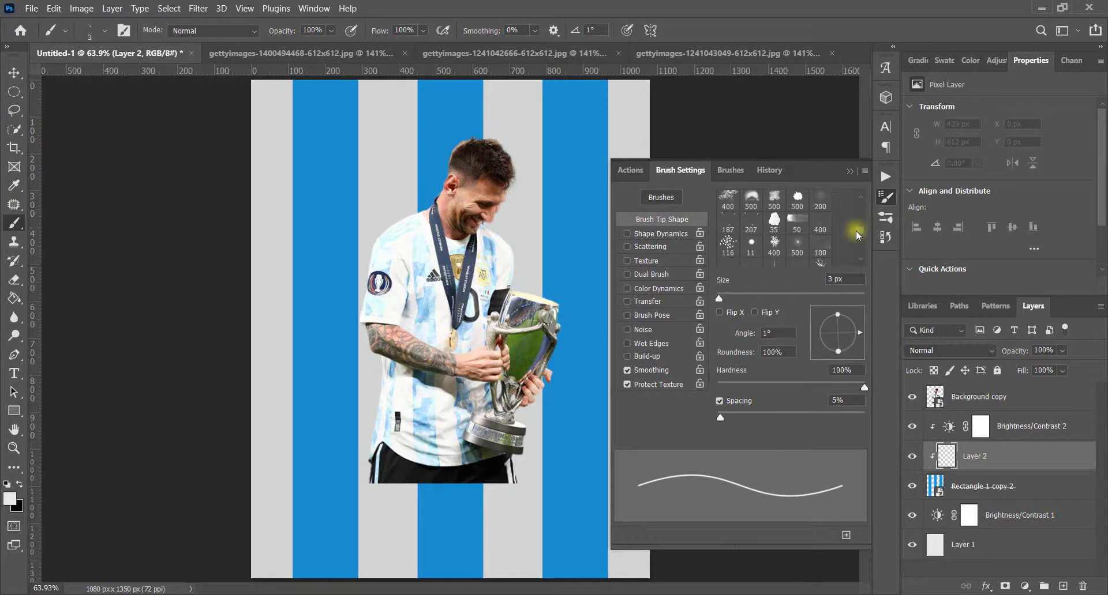
left_click(772, 197)
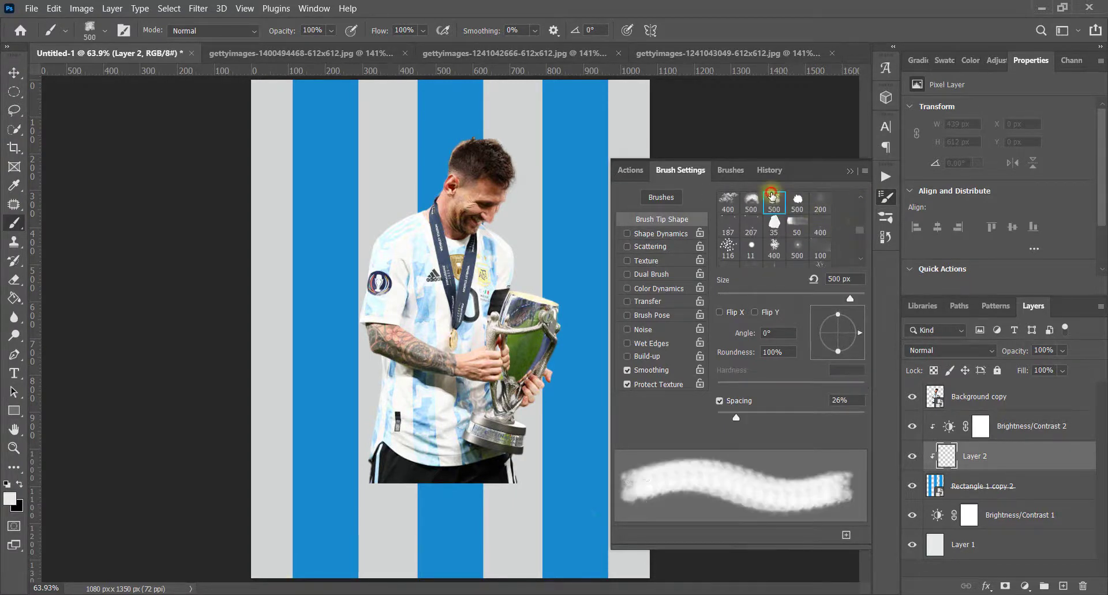
left_click_drag(737, 418, 791, 420)
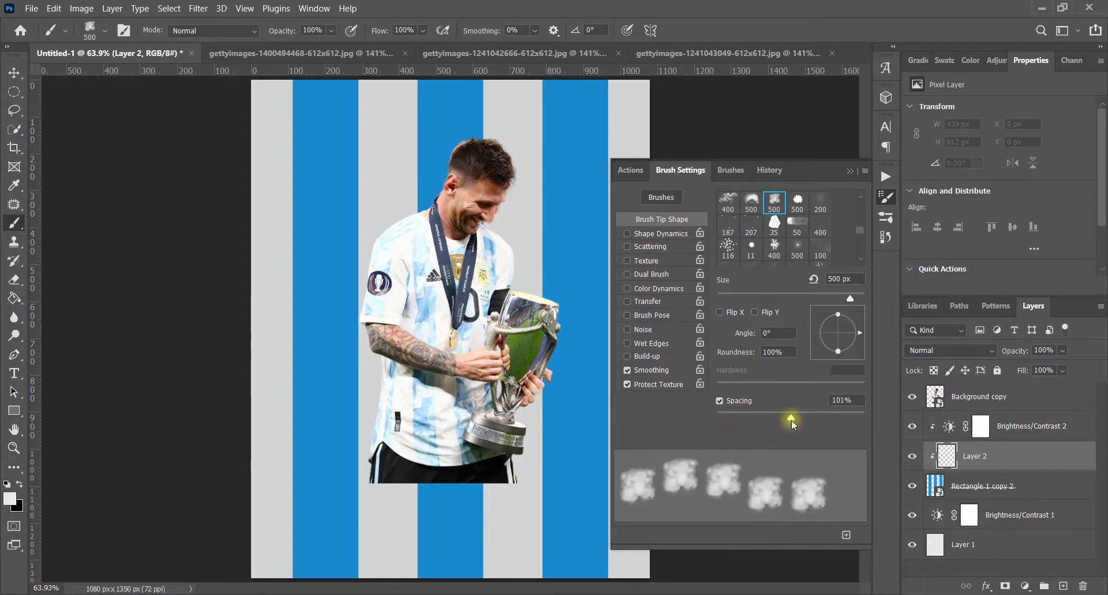
left_click(849, 171)
key("bracketleft")
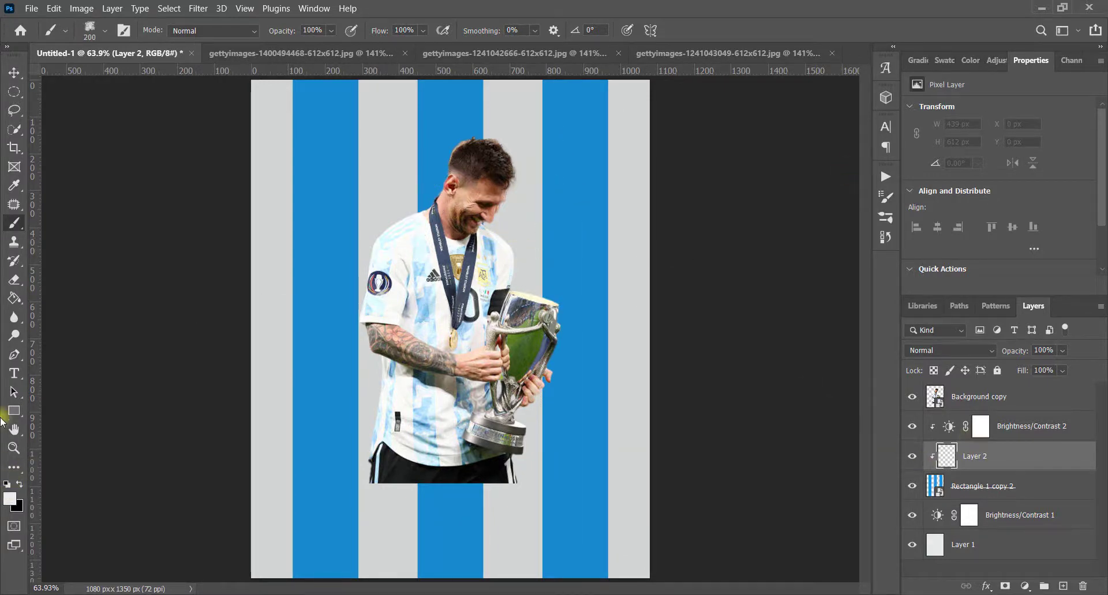
- Pick a pale jersey blue and stamp clouds down the right, middle and left stripes
left_click(10, 499)
left_click(426, 404)
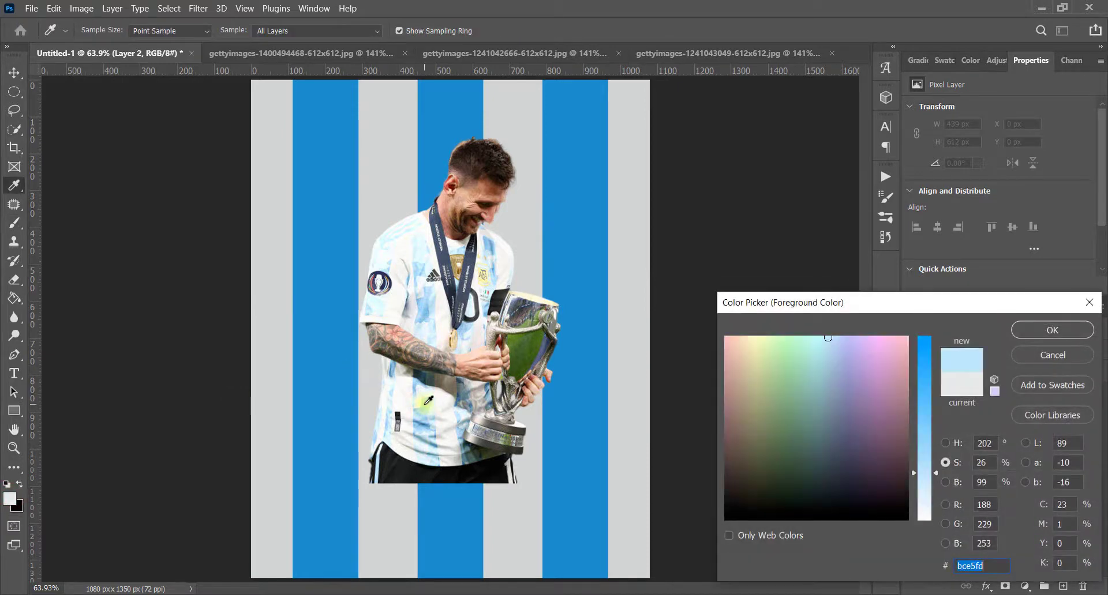
left_click(1052, 330)
left_click(585, 147)
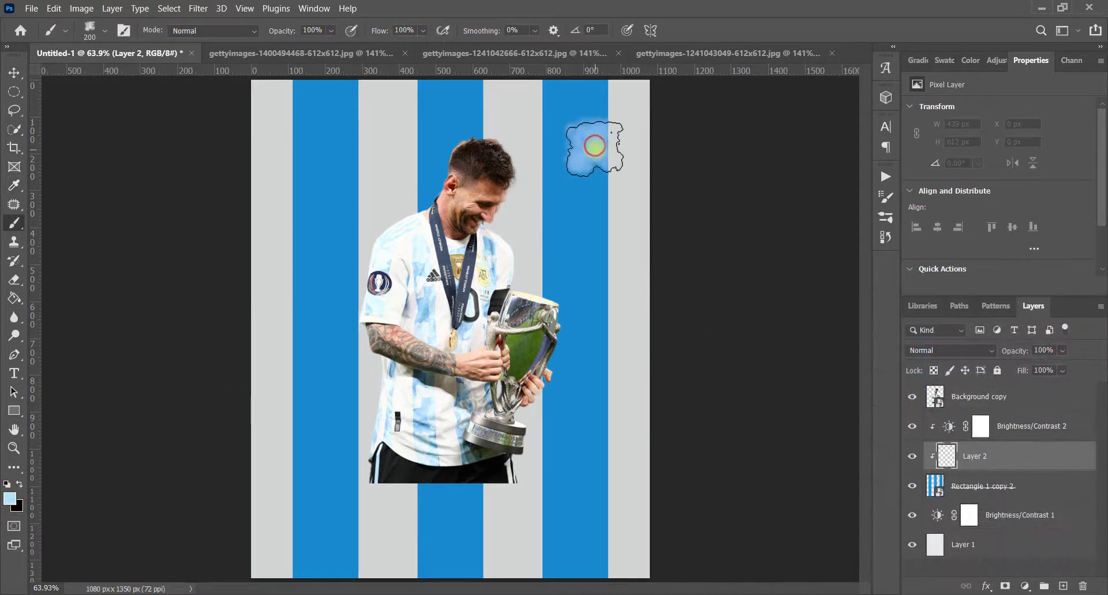
left_click(612, 254)
left_click(540, 226)
left_click(545, 388)
left_click(622, 496)
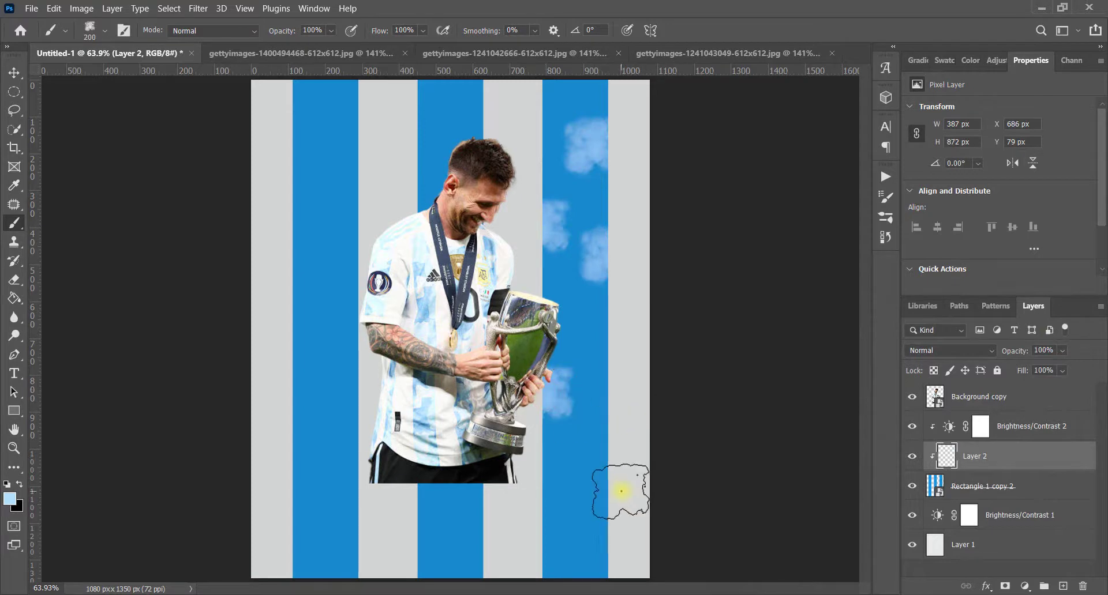
left_click(573, 305)
left_click(408, 104)
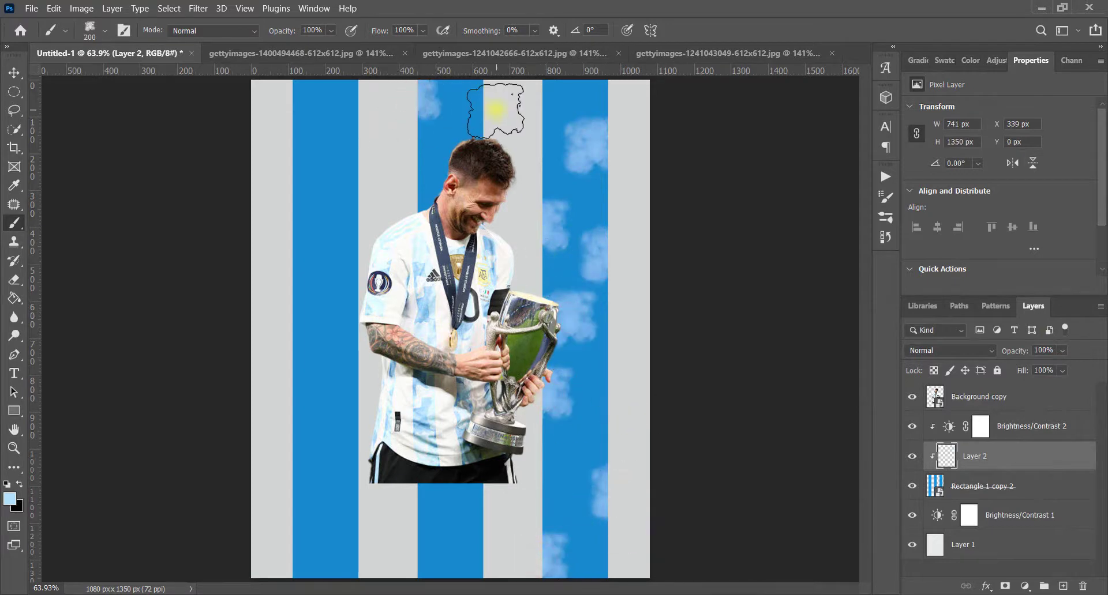
left_click(495, 111)
left_click(564, 99)
left_click(305, 89)
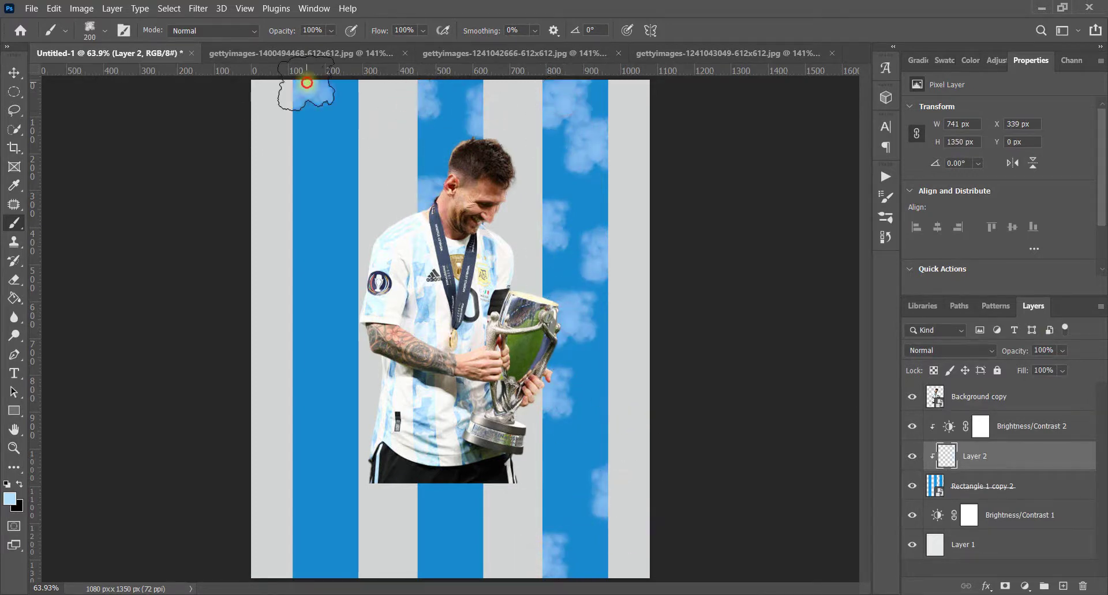
left_click(295, 233)
left_click(334, 277)
left_click(339, 407)
left_click(279, 553)
left_click(329, 490)
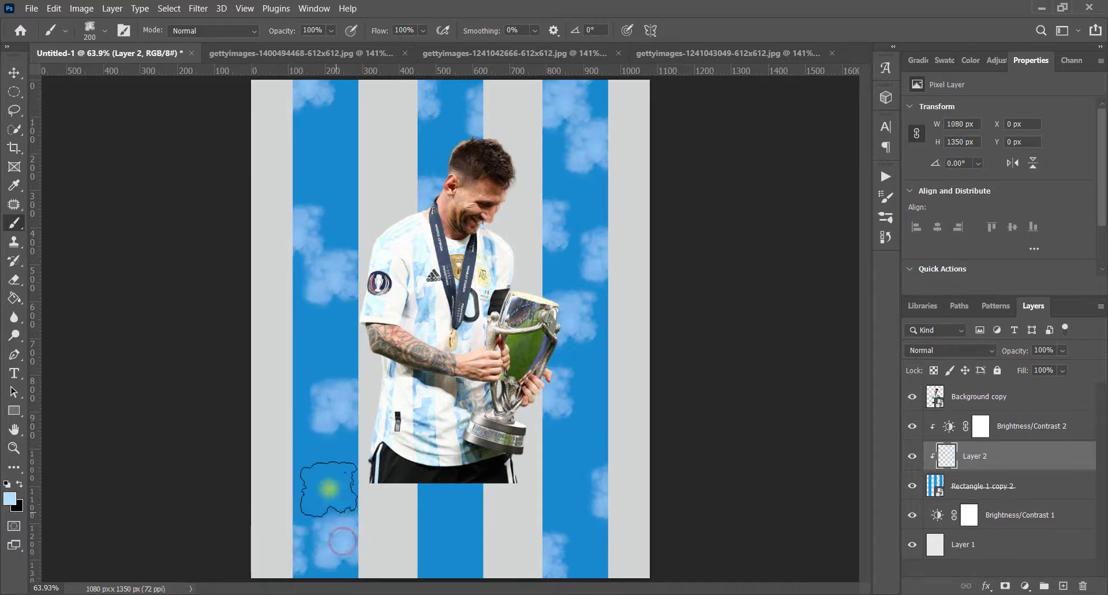
- Sample a new blue from the canvas and stamp more lighter clouds across the stripes
left_click(9, 498)
key("Return")
left_click(539, 198)
left_click(9, 499)
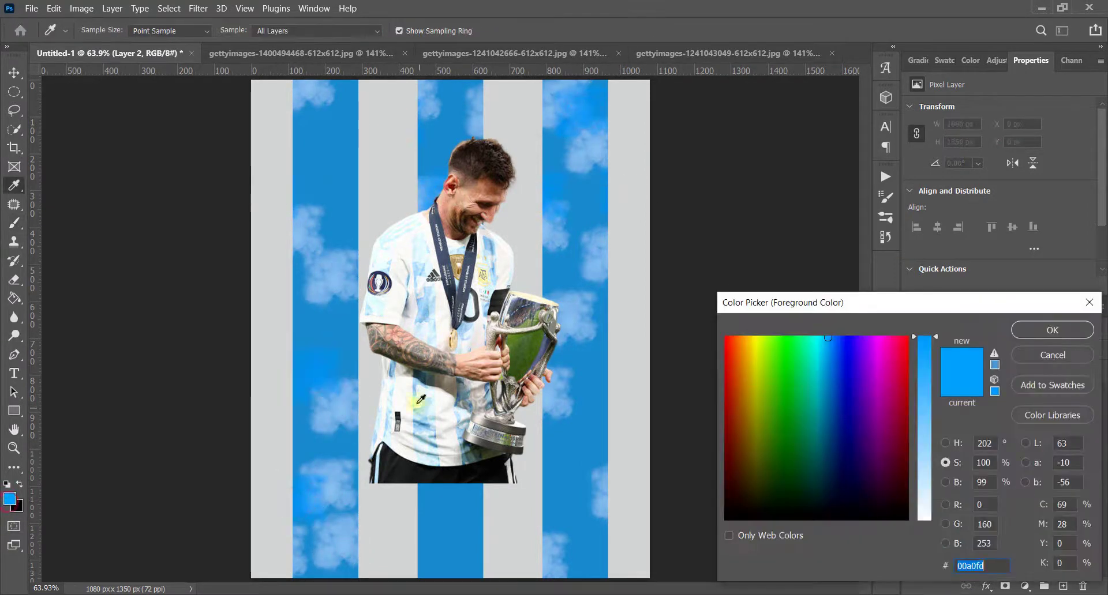
left_click(432, 310)
key("Return")
key("b")
left_click(561, 274)
left_click(330, 348)
left_click(272, 403)
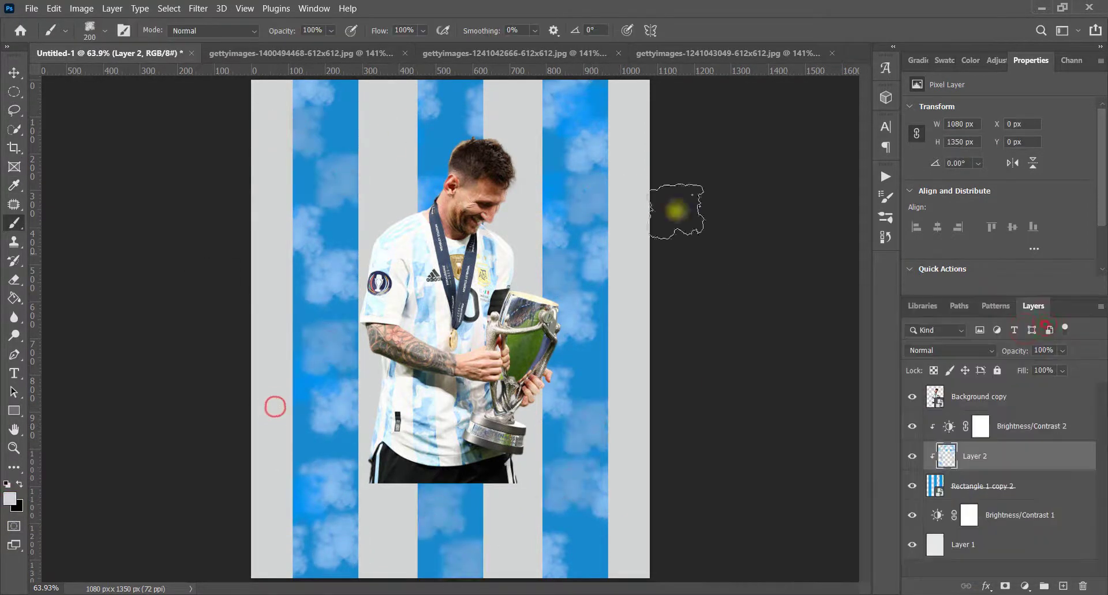
left_click(357, 115)
left_click(346, 323)
left_click(314, 421)
left_click(433, 112)
left_click(559, 166)
left_click(606, 554)
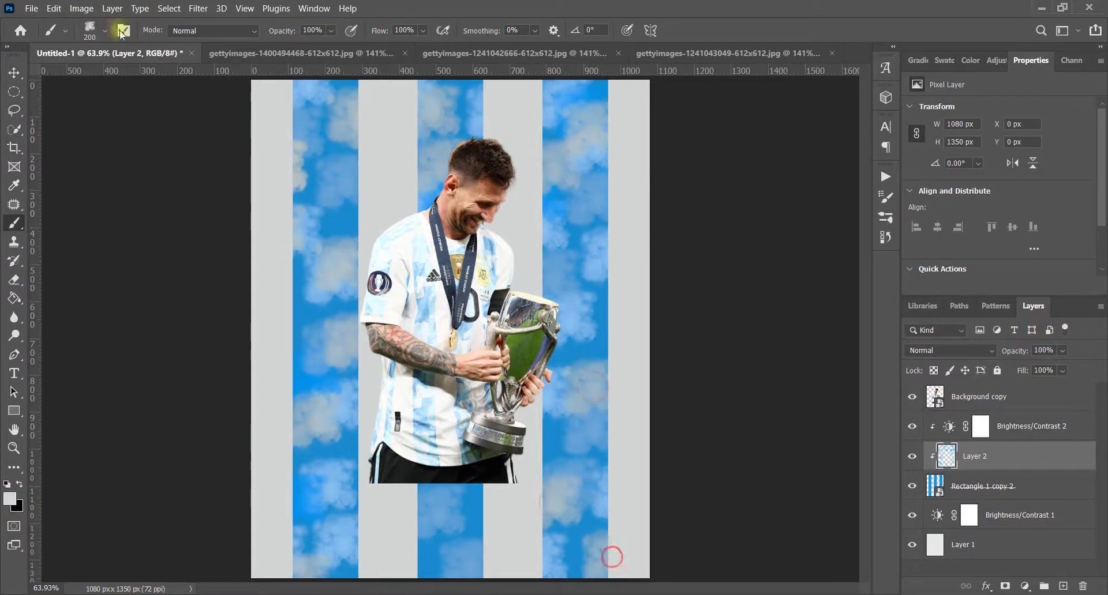
key("F5")
- Pick a splatter brush tip and stamp splatter on a new layer clipped to the stripes
scroll(857, 234, "down", 2)
left_click(828, 257)
key("F5")
key("ctrl+shift+alt+n")
left_click(544, 198)
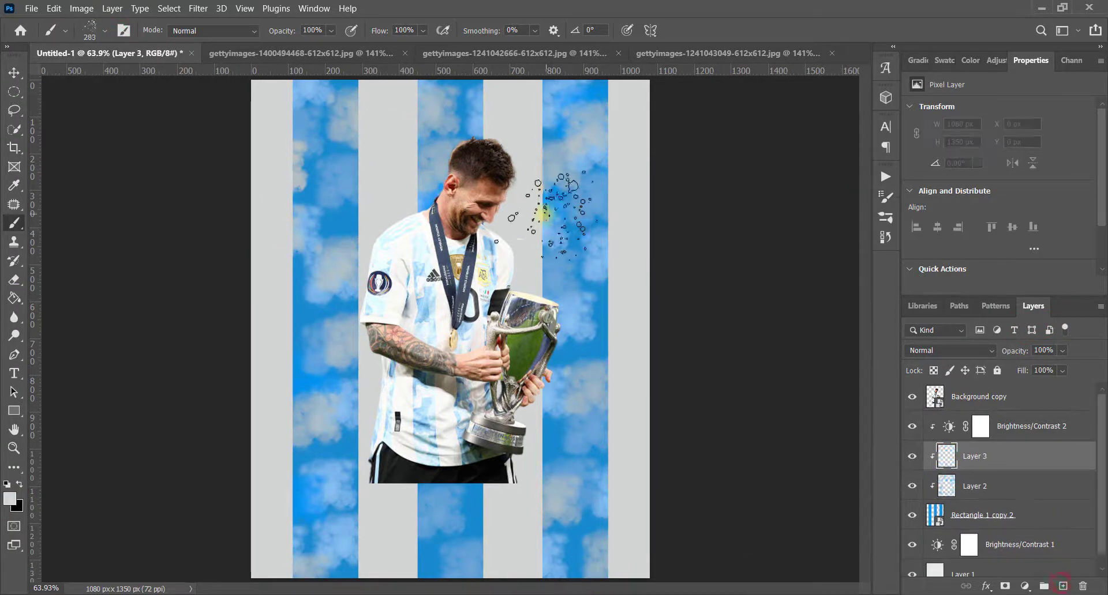
left_click(326, 453)
- Switch the foreground to light blue and stamp light blue splatter across the stripes
left_click(571, 329)
left_click(10, 499)
left_click(186, 396)
key("Return")
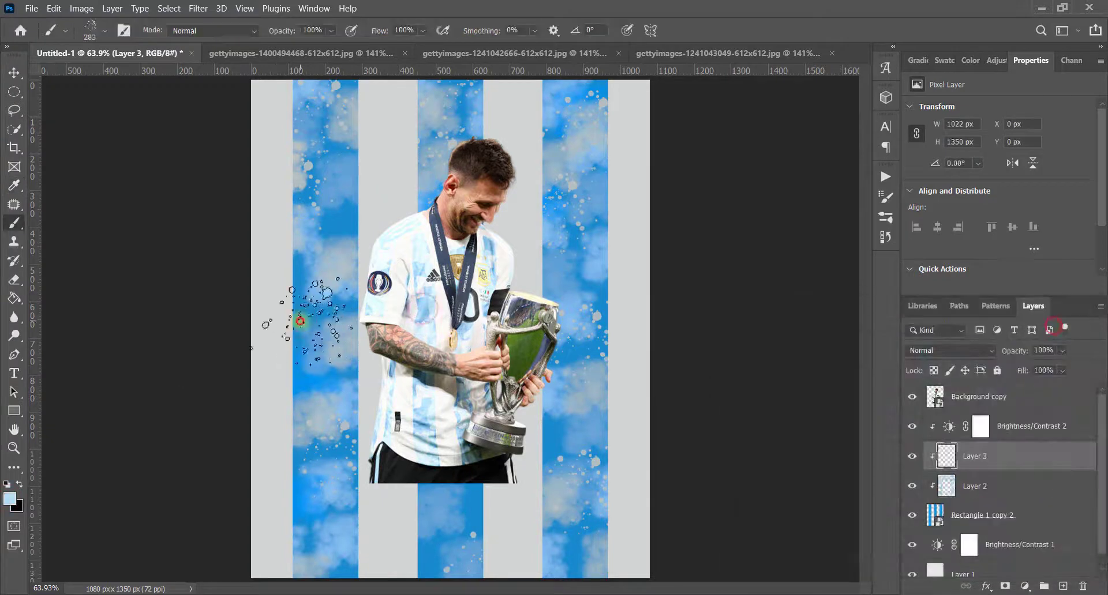
left_click(297, 326)
left_click(332, 367)
- On another new layer, stamp pale splatter over the stripes with a smaller brush
key("ctrl+shift+alt+n")
left_click(10, 499)
left_click(1073, 325)
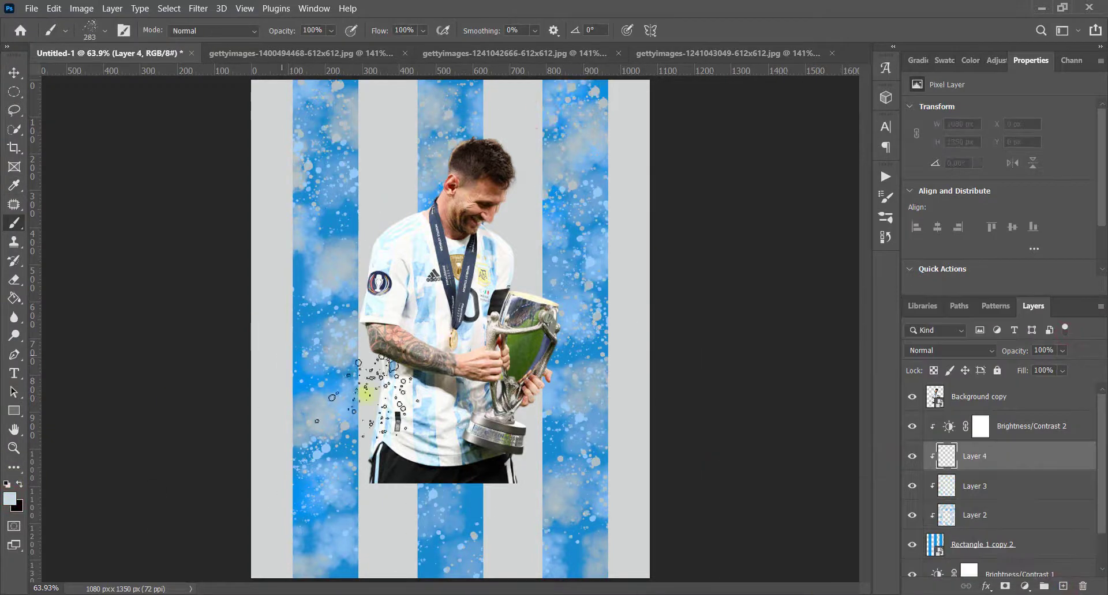
left_click(571, 124)
left_click(583, 360)
left_click(297, 306)
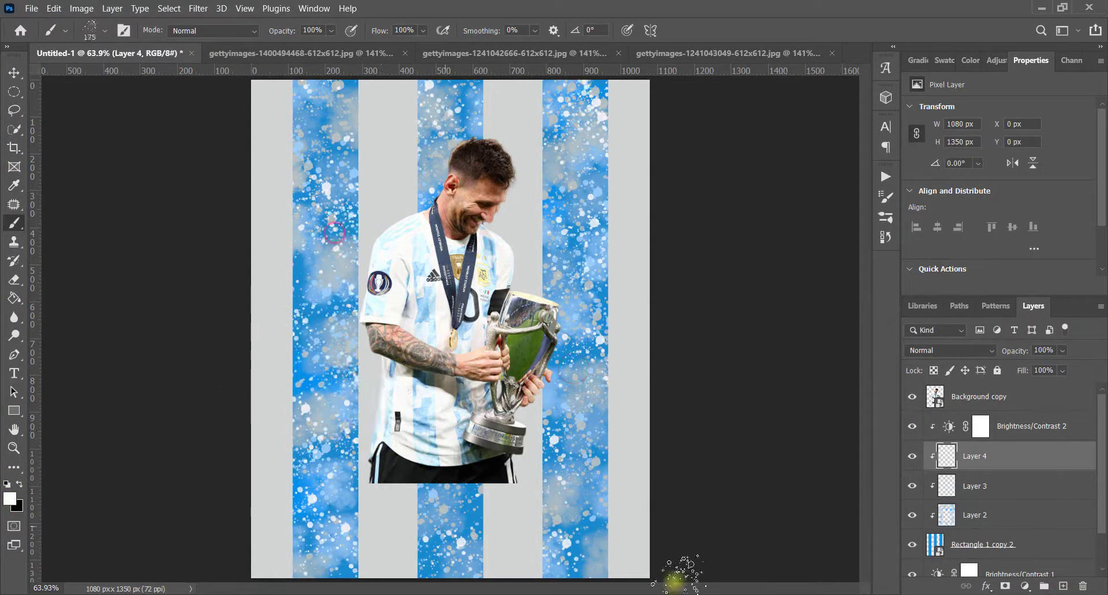
- Reset colours to black and white, spread black splatter across the stripes, and add Layer 5
left_click(7, 483)
left_click(340, 407)
left_click_drag(341, 407, 677, 243)
left_click(1016, 427)
key("ctrl+shift+alt+n")
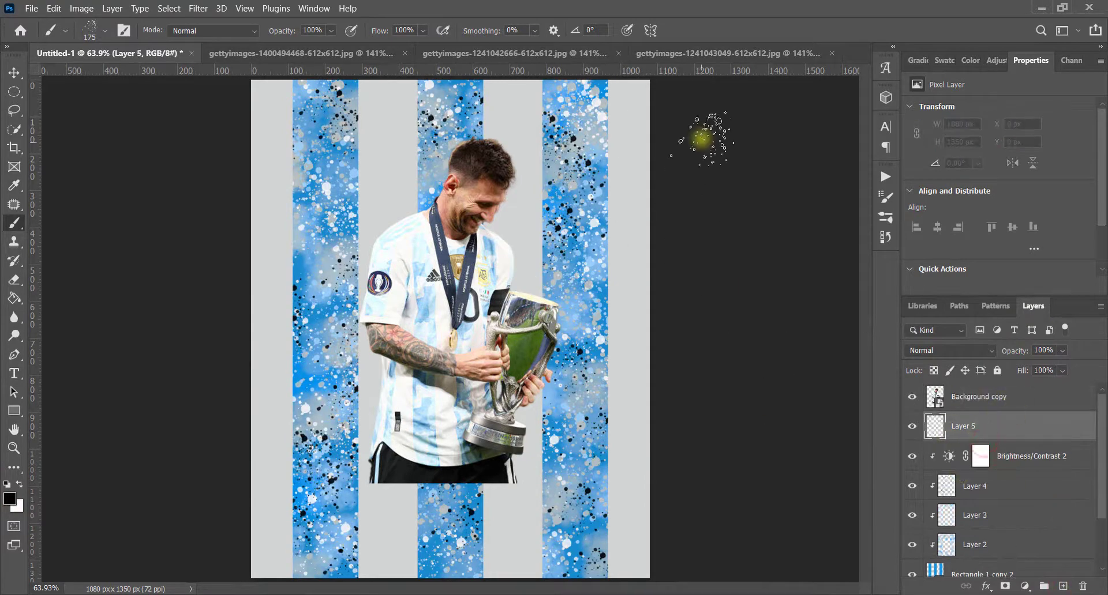
left_click(462, 318)
- Undo the grey splatter and split the Blend If sliders on Rectangle 1 copy 2
key("ctrl+z")
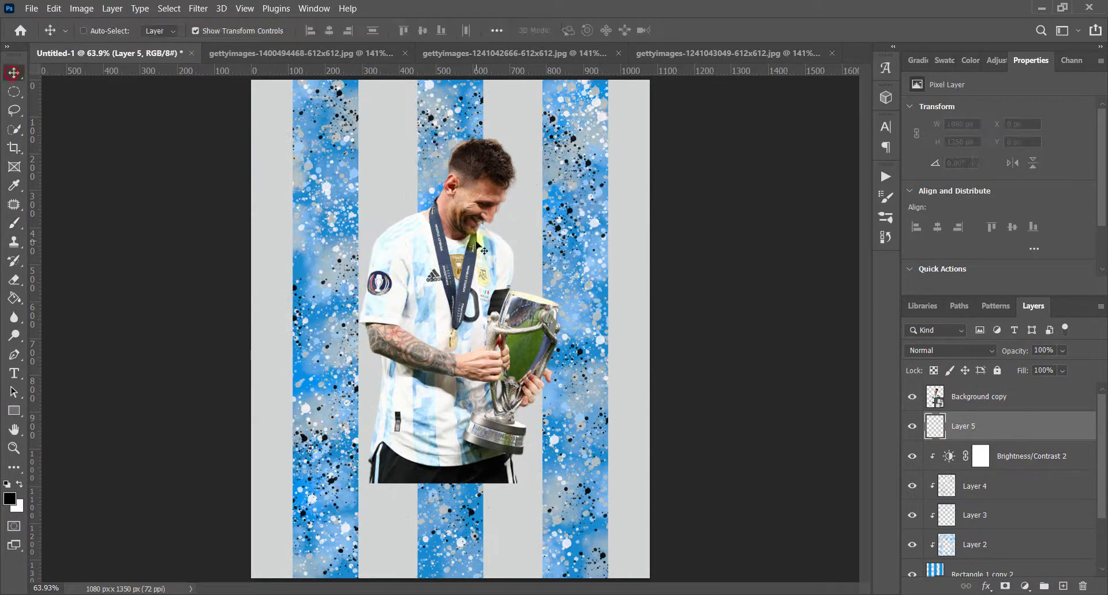
double_click(1009, 432)
left_click(1057, 87)
scroll(981, 490, "down", 1)
left_click(967, 535)
double_click(1057, 541)
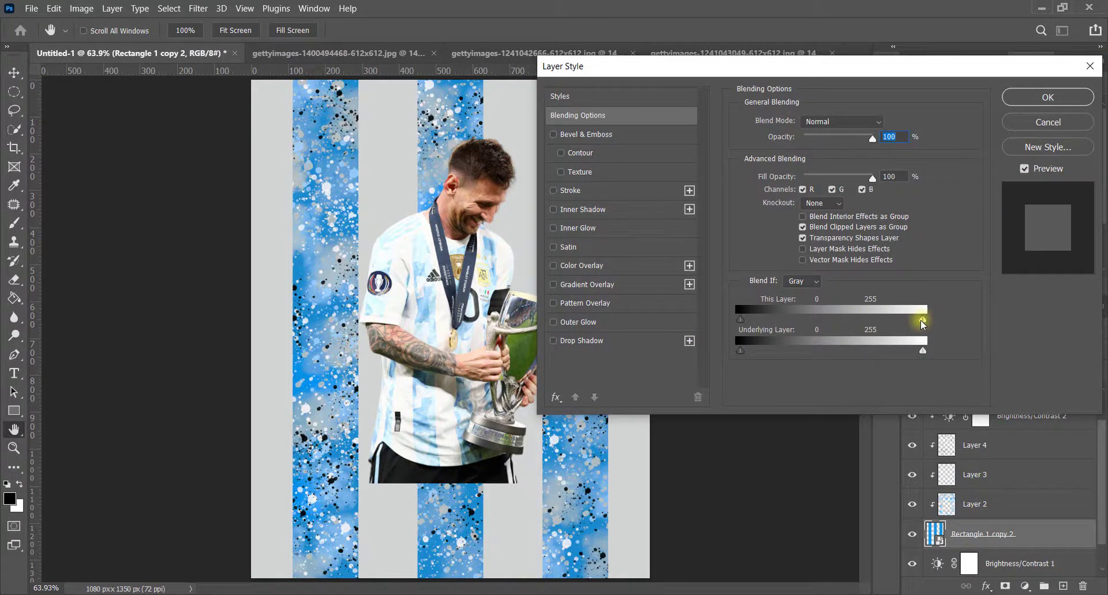
left_click_drag(861, 322, 838, 320)
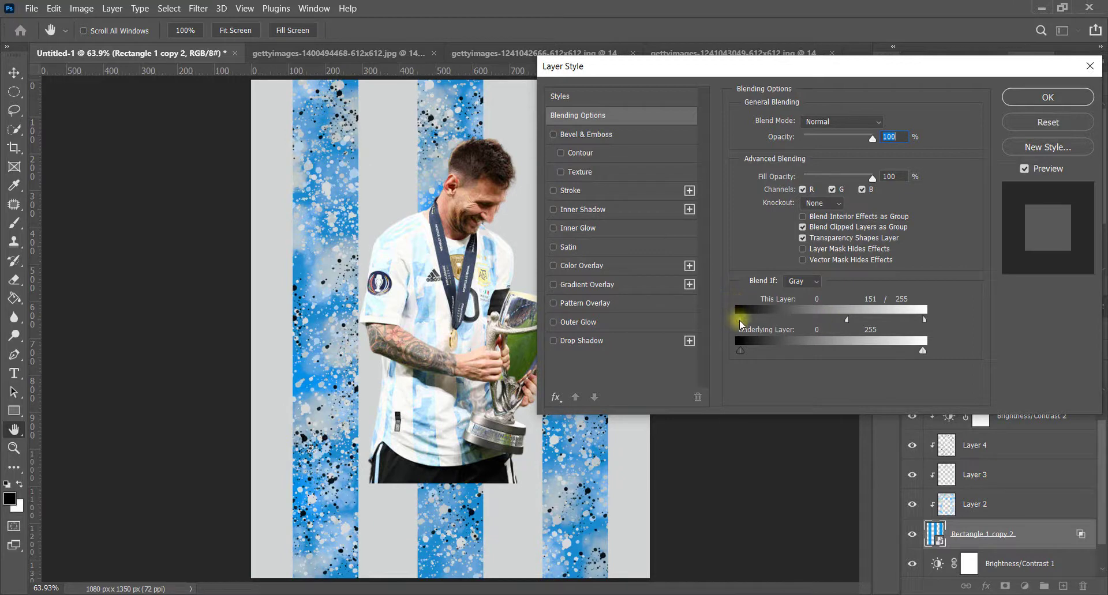
mouse_move(739, 320)
left_mouse_down()
mouse_move(831, 337)
mouse_move(797, 346)
left_mouse_up()
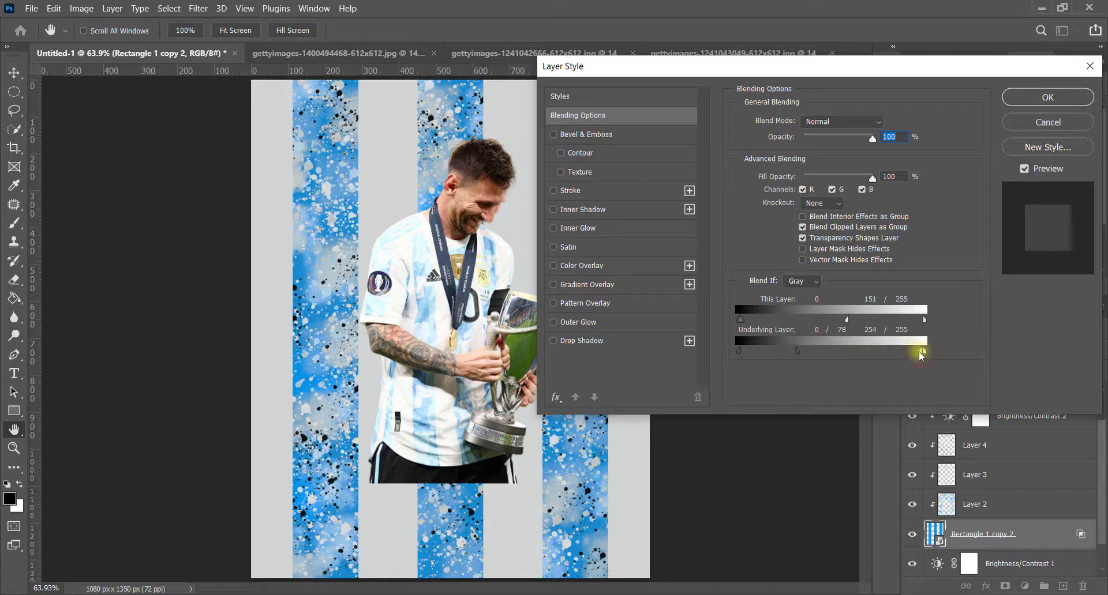
left_click_drag(921, 351, 889, 351)
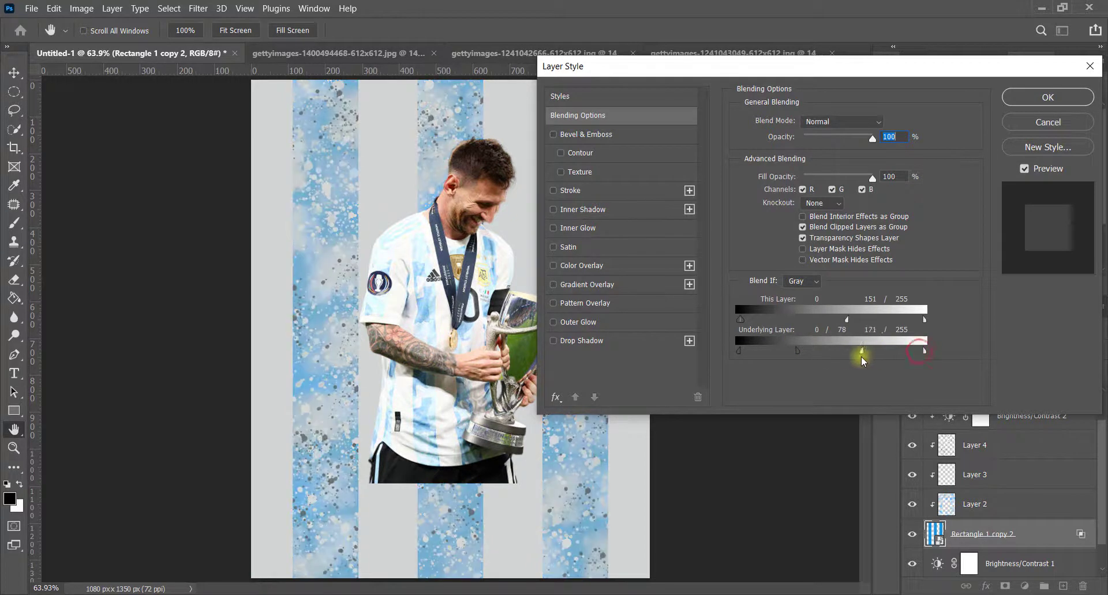
left_click(1069, 104)
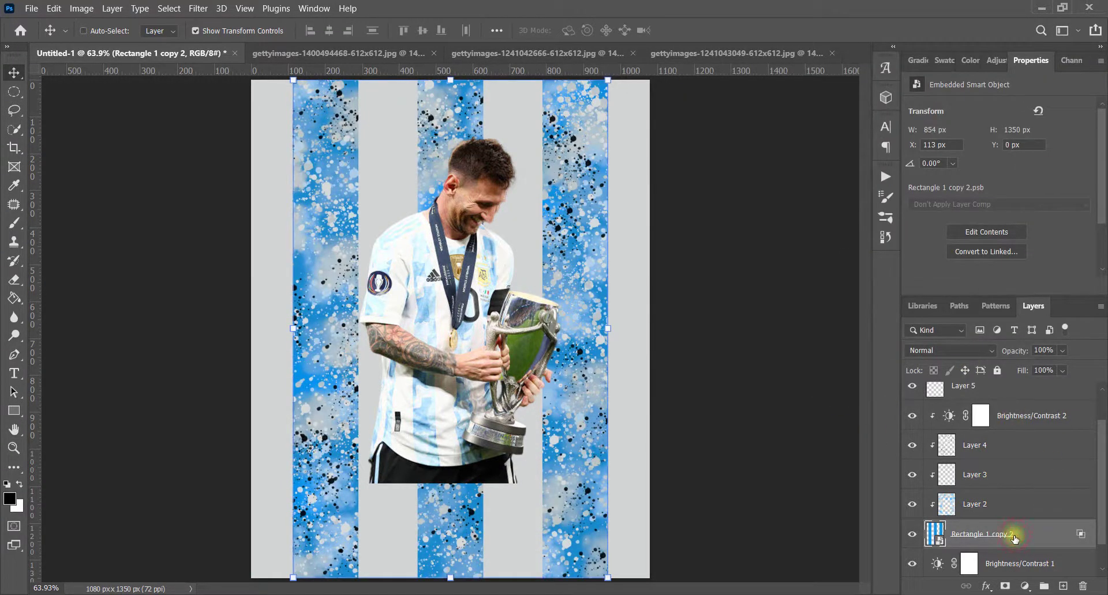
- Set Brightness/Contrast 2 to brightness -32 and contrast -9
left_click(1018, 418)
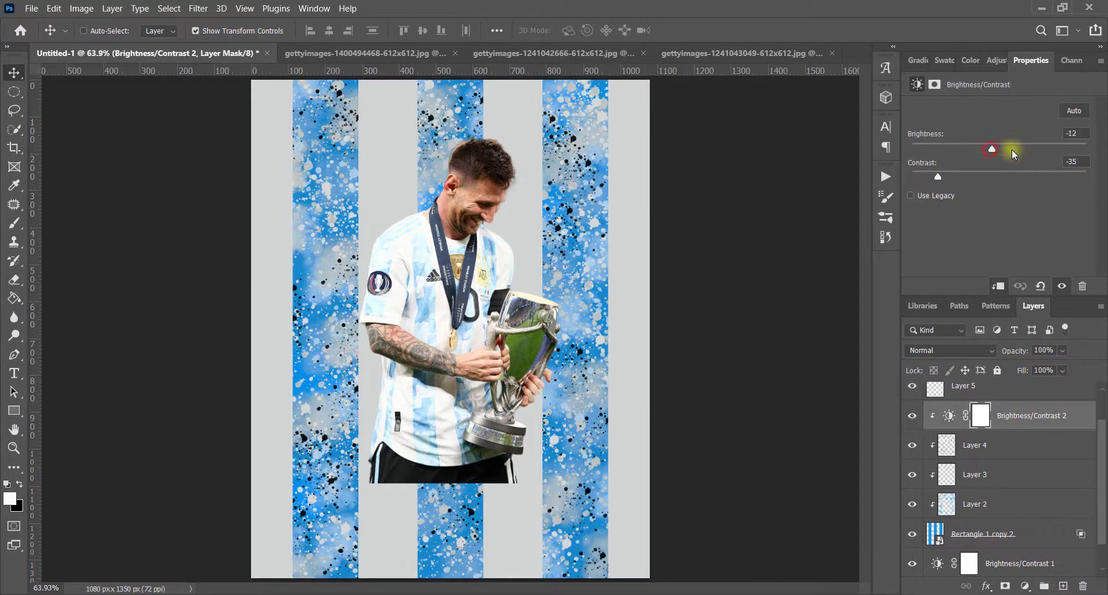
left_click_drag(1012, 150, 980, 148)
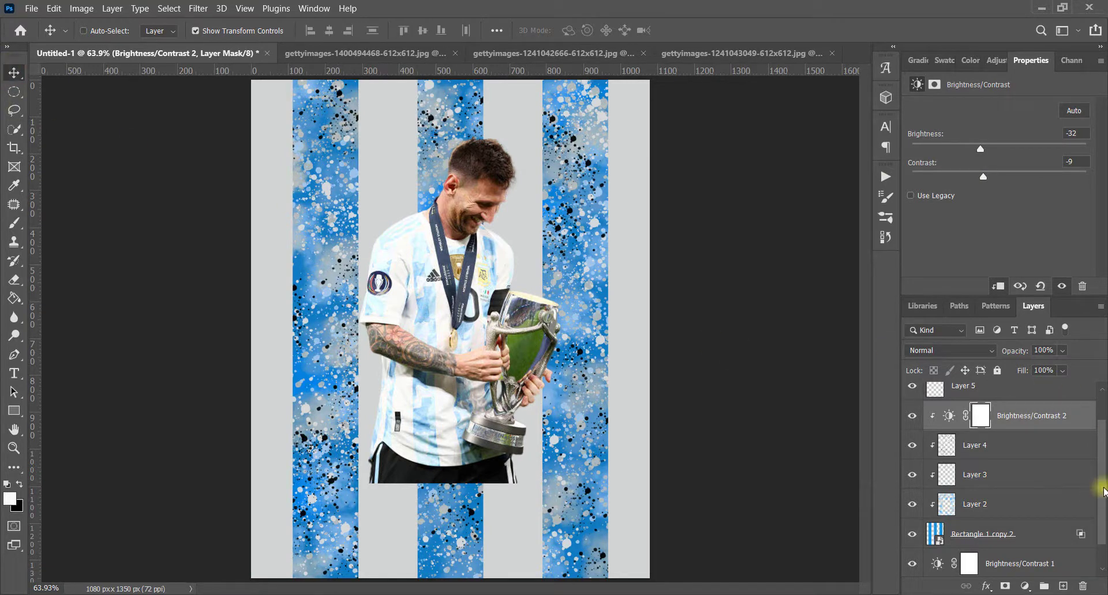
scroll(1103, 491, "up", 1)
- Copy the walking and third Messi cutouts into the poster and close the gettyimages photo tabs
left_click(970, 386)
left_click(413, 53)
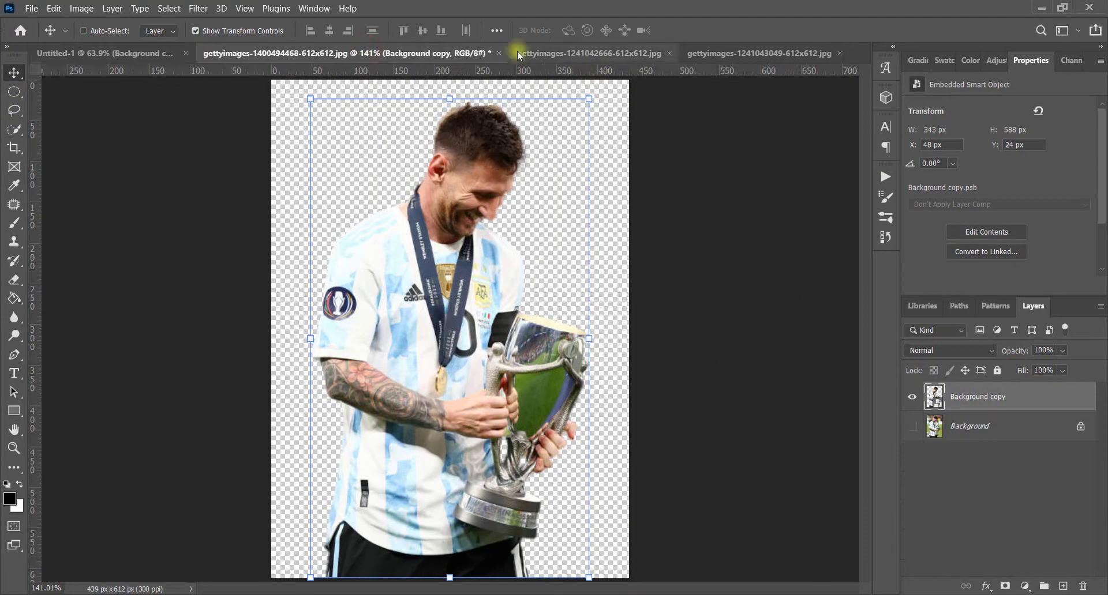
left_click(499, 53)
left_click(574, 246)
left_click(419, 51)
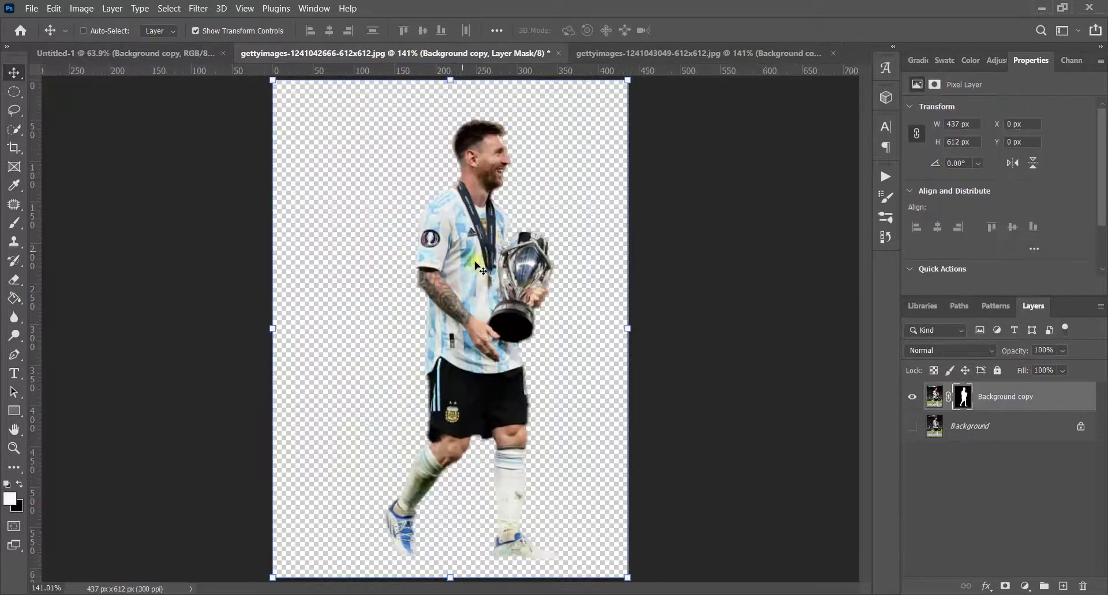
left_click_drag(478, 267, 390, 285)
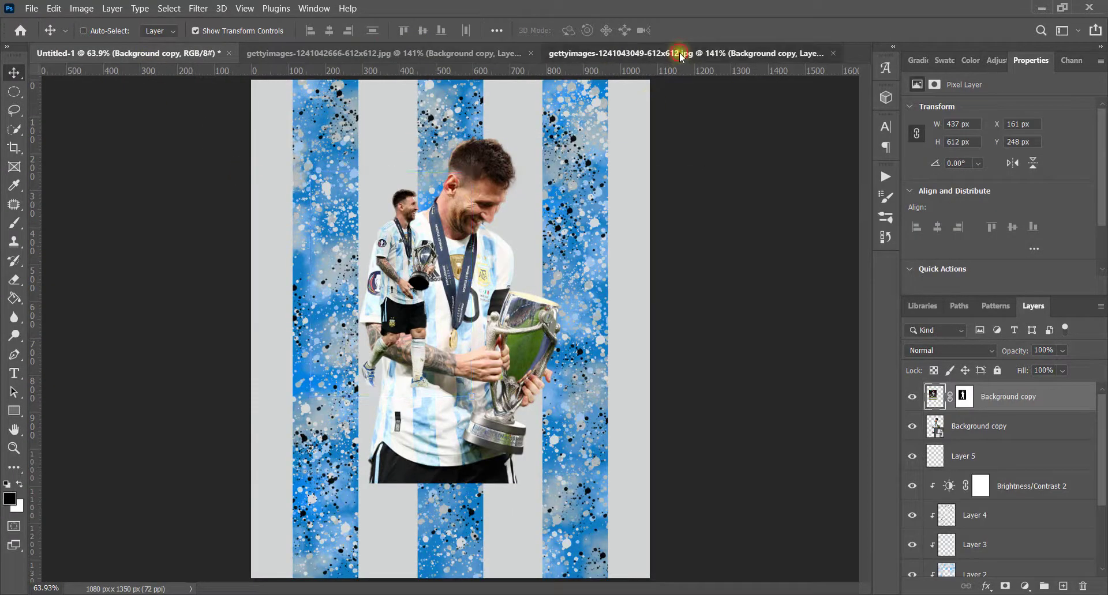
left_click(681, 57)
mouse_move(450, 323)
left_mouse_down()
mouse_move(203, 62)
mouse_move(413, 225)
left_mouse_up()
left_click(453, 54)
left_click(563, 53)
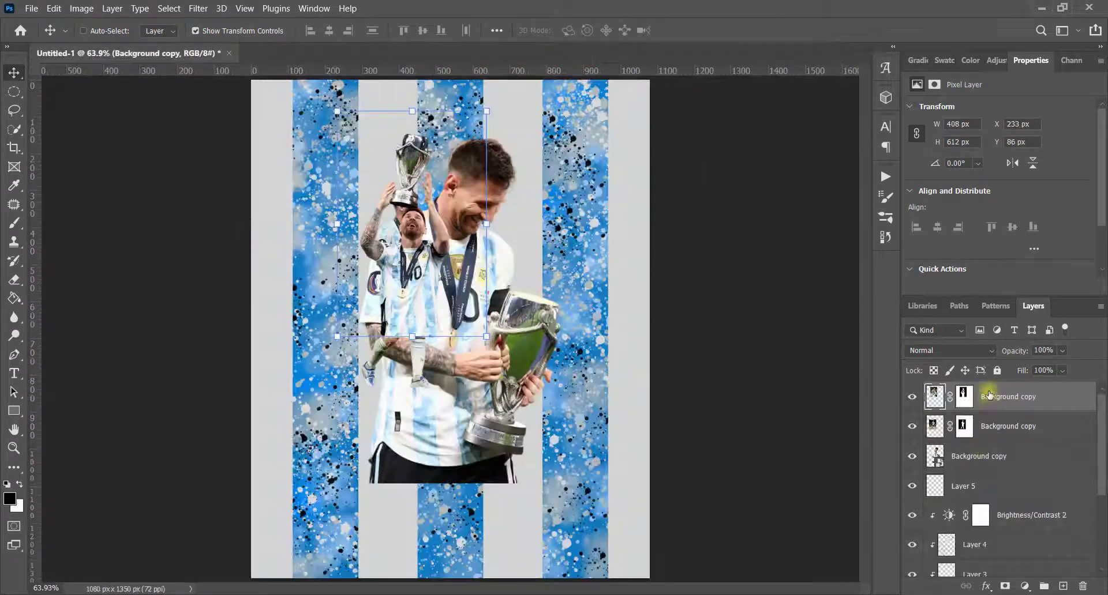
- Reorder and hide Messi layers, then enlarge the trophy-lifting Messi to about 188% on the middle stripe
left_click_drag(989, 396, 988, 468)
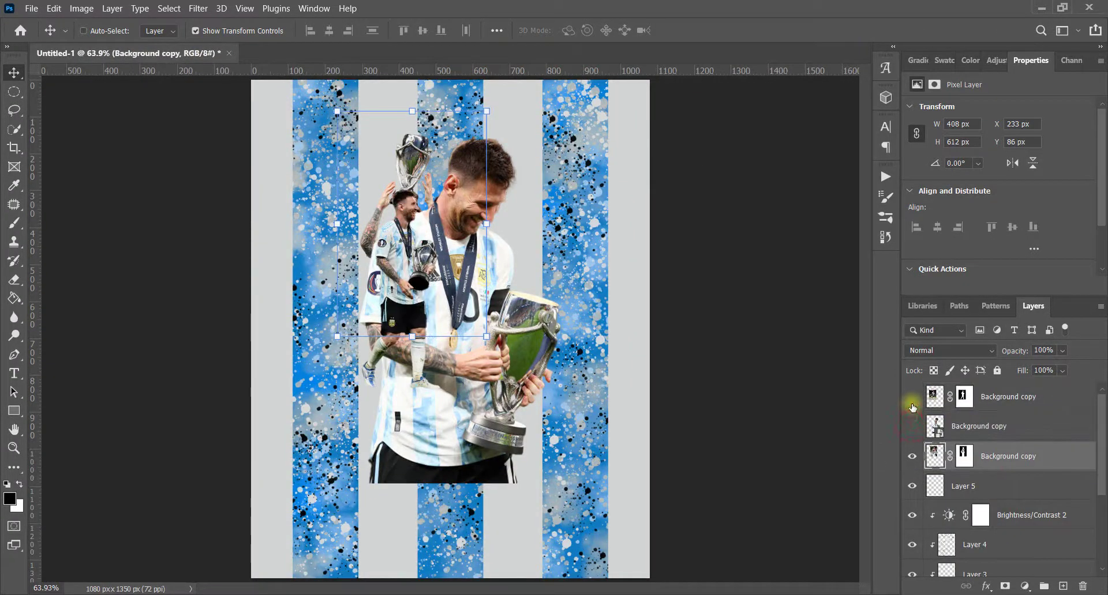
left_click_drag(912, 408, 912, 427)
left_click_drag(487, 222, 622, 271)
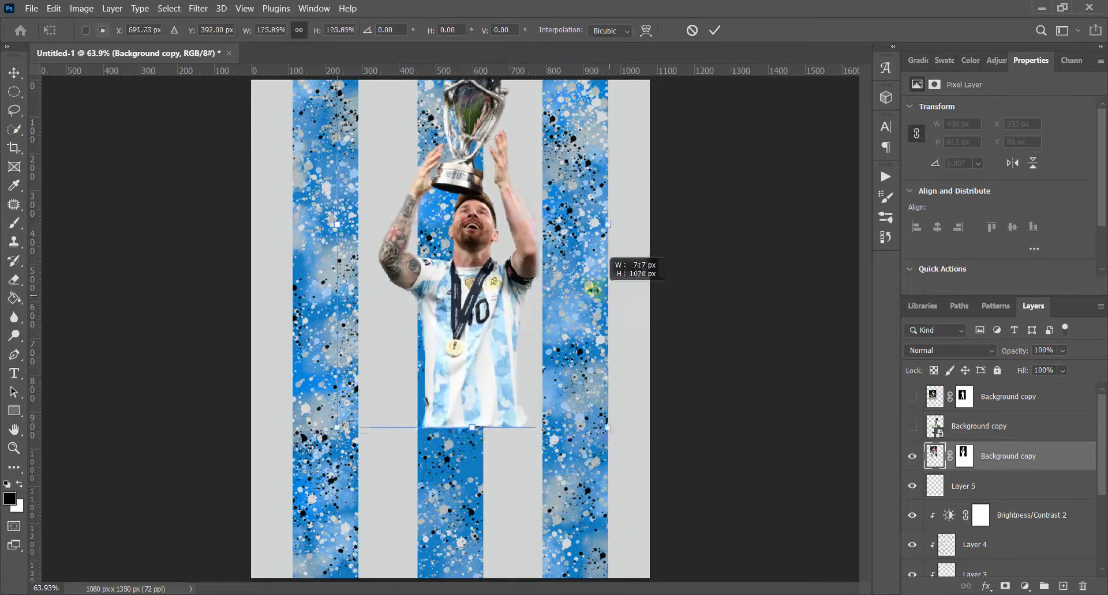
left_click_drag(487, 289, 434, 282)
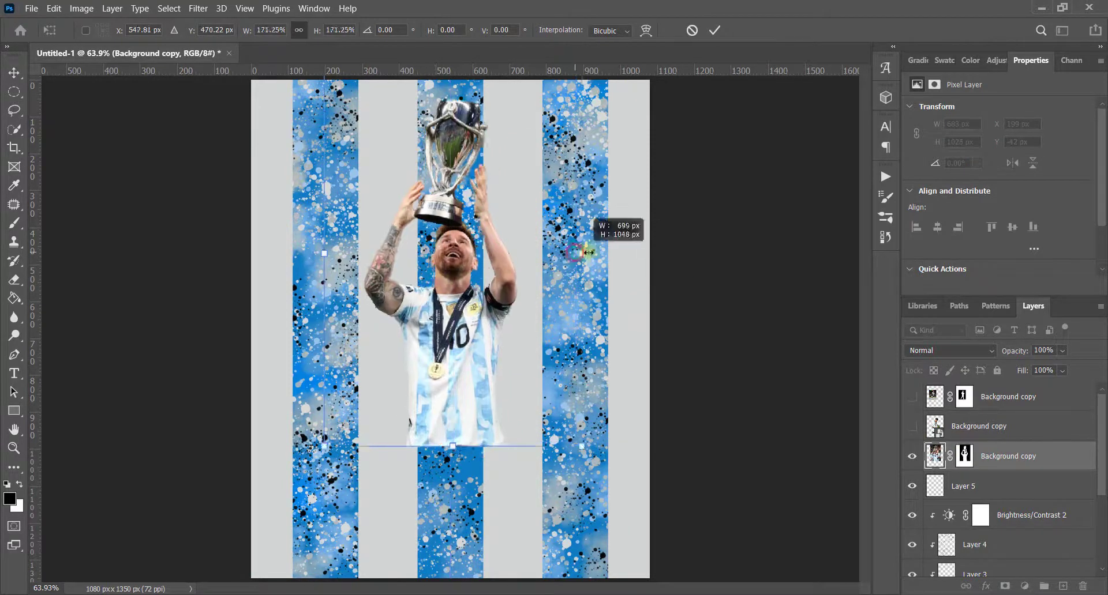
left_click_drag(571, 281, 534, 263)
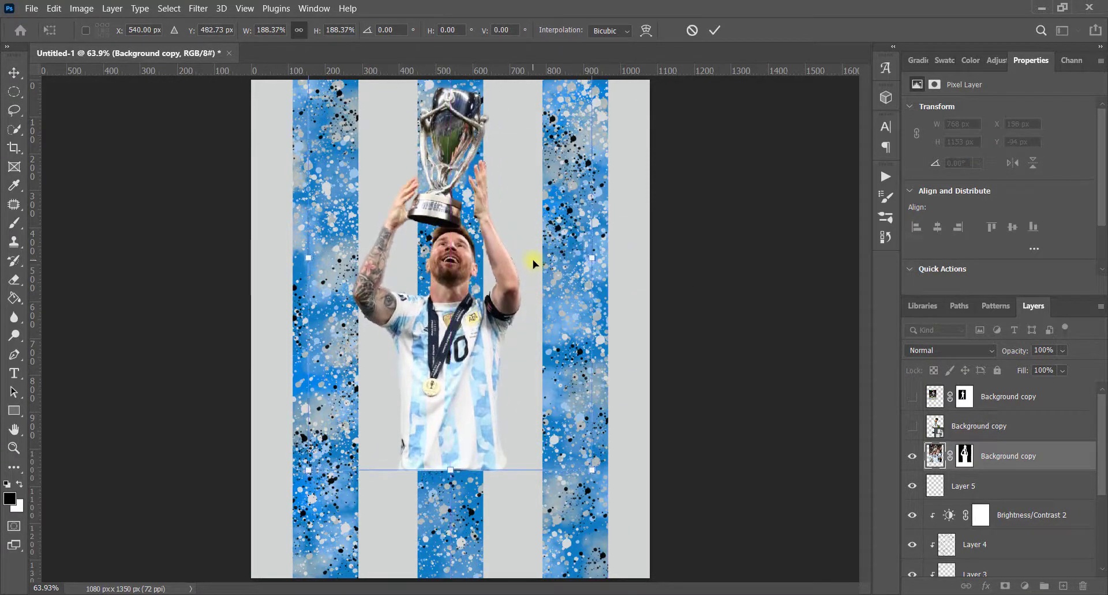
- Commit the trophy-lifting Messi, then show, shrink and vertically flip the trophy-holding Messi
left_click(974, 427)
left_click(912, 427)
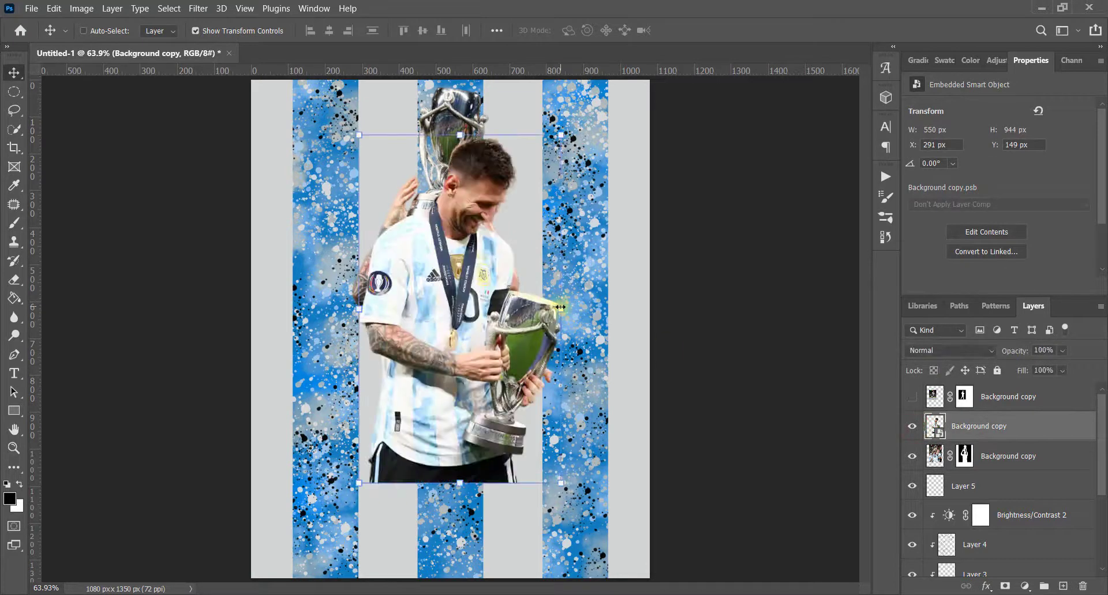
mouse_move(561, 308)
left_mouse_down()
mouse_move(485, 314)
mouse_move(514, 341)
left_mouse_up()
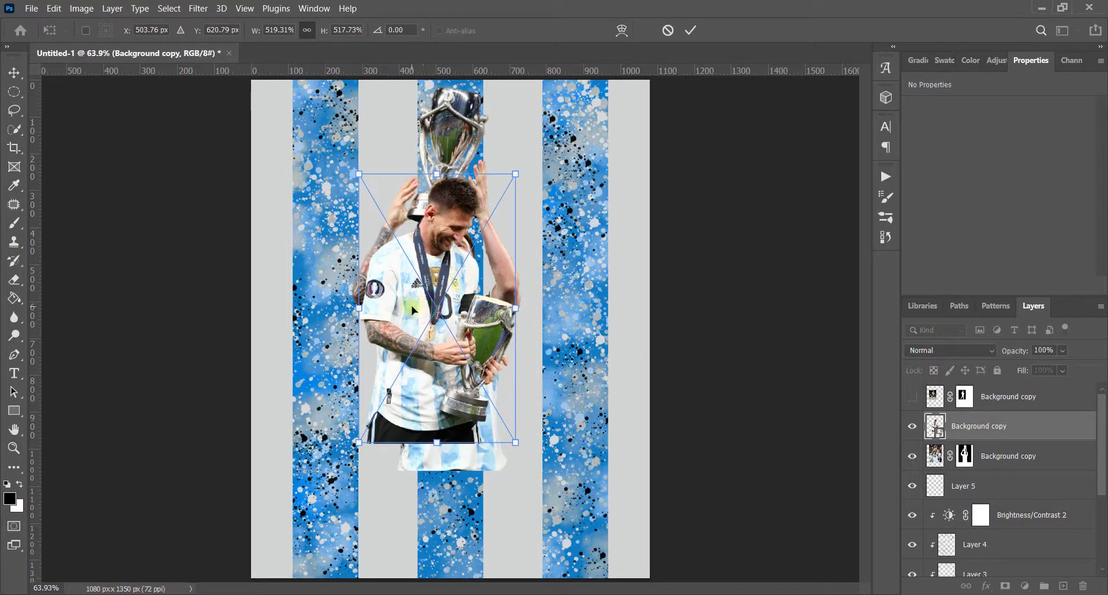
right_click(407, 280)
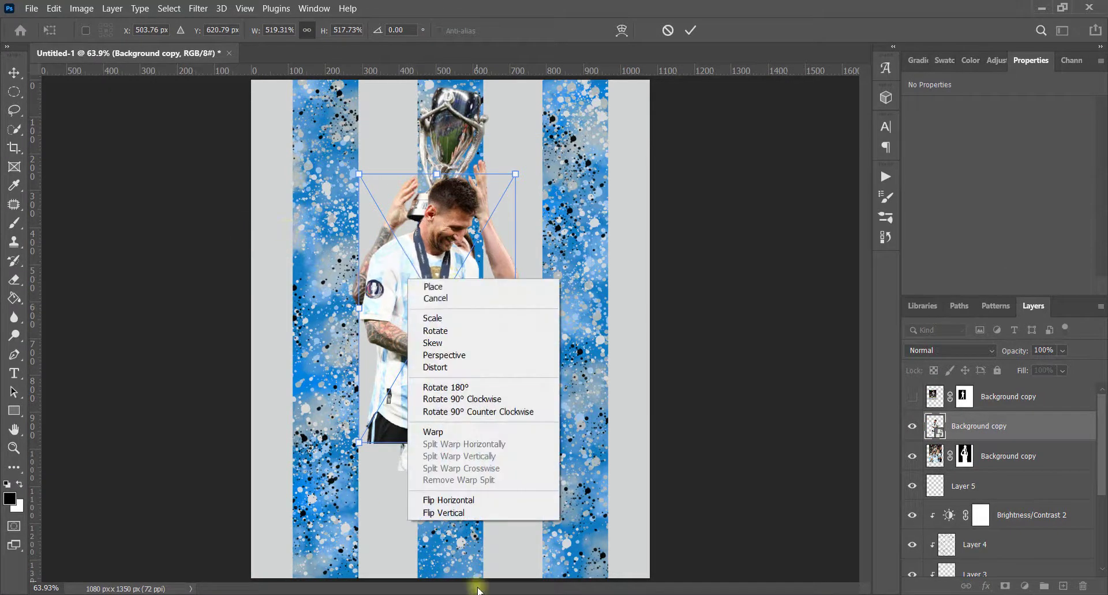
left_click(475, 513)
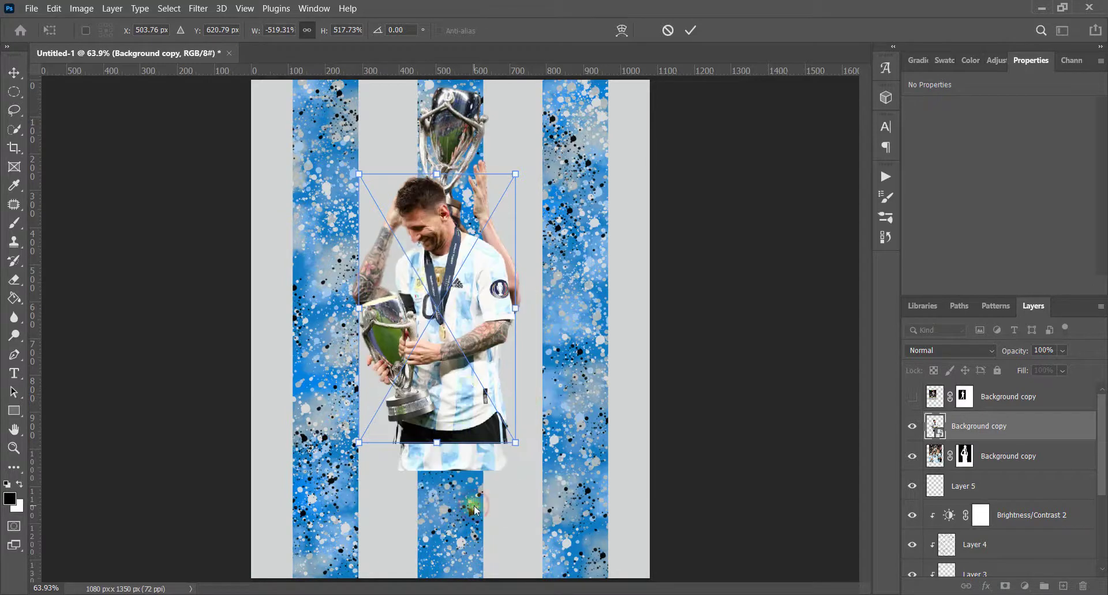
- Scale and tilt the standing Messi beside the middle figure and duplicate the trophy-lifting layer
left_click(910, 403)
left_click_drag(593, 255, 643, 246)
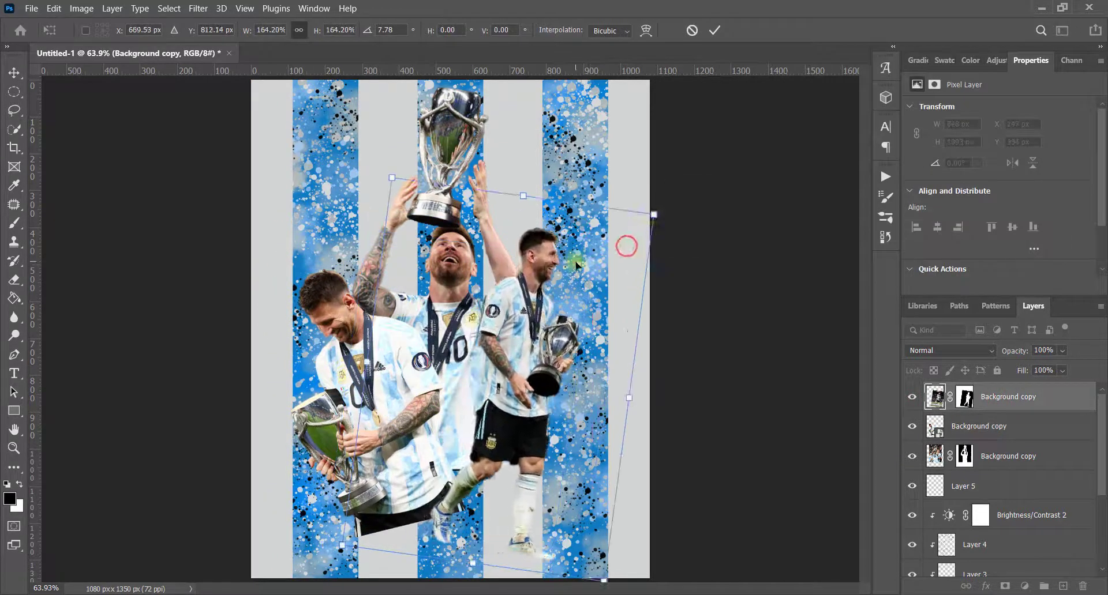
left_click(992, 455)
left_click_drag(992, 455, 992, 497)
key("e")
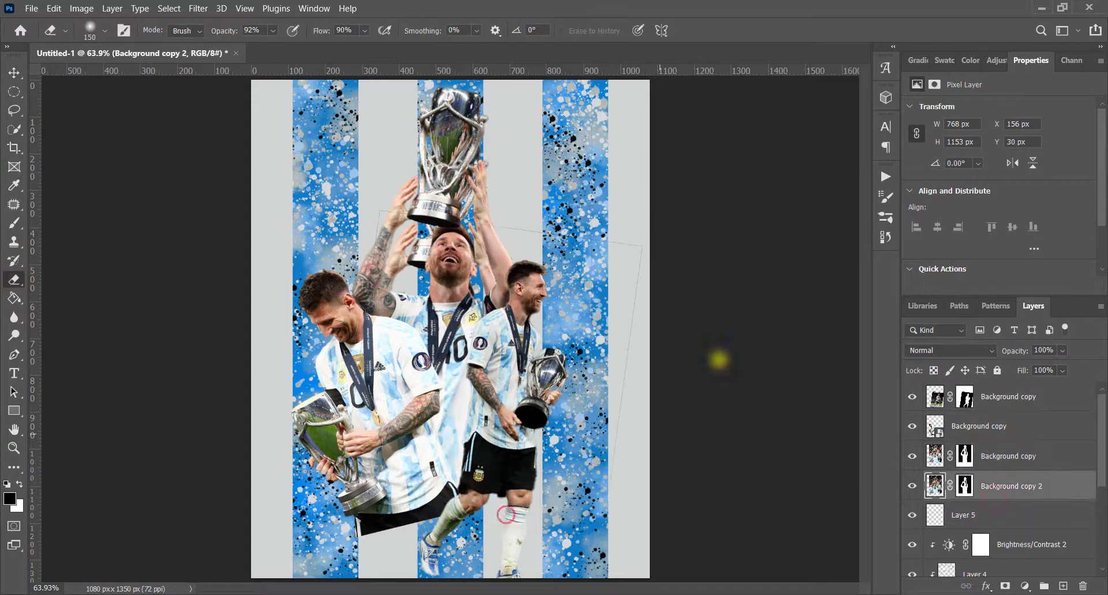
left_click(993, 426)
left_click(992, 397)
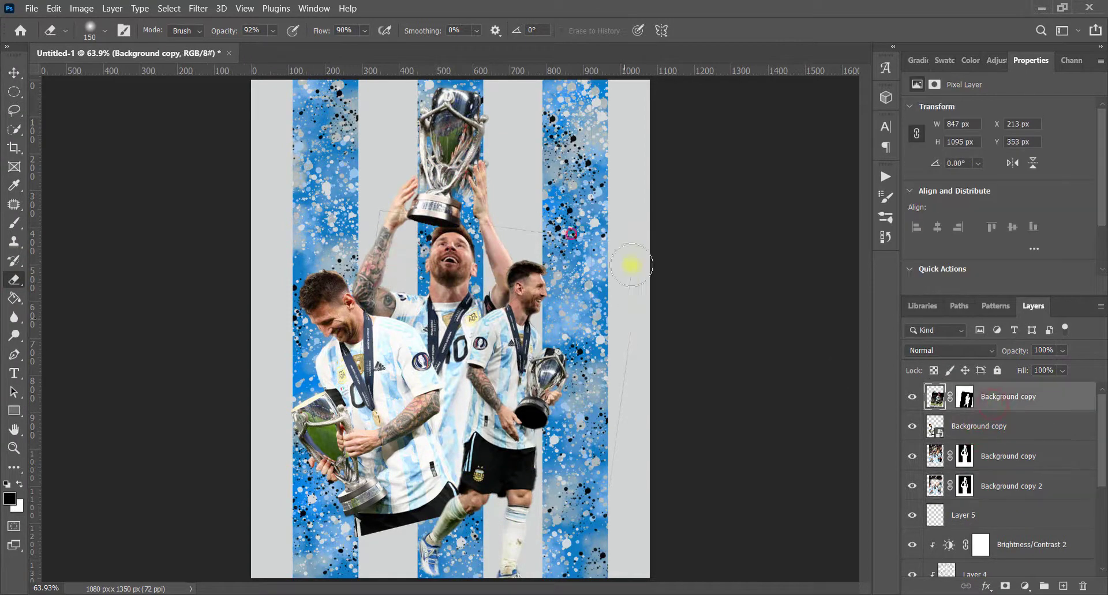
- Shift the group of cutouts down the poster and enlarge the right Messi cutout
key("v")
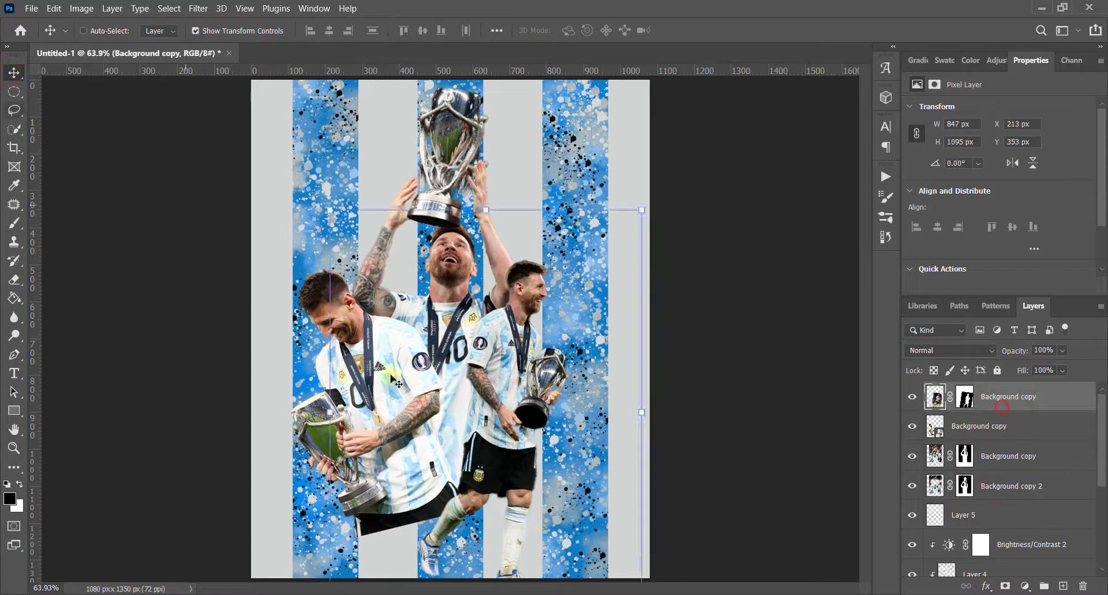
left_click(1010, 486, "shift")
left_click_drag(530, 344, 529, 413)
left_click(992, 397)
key("ctrl+t")
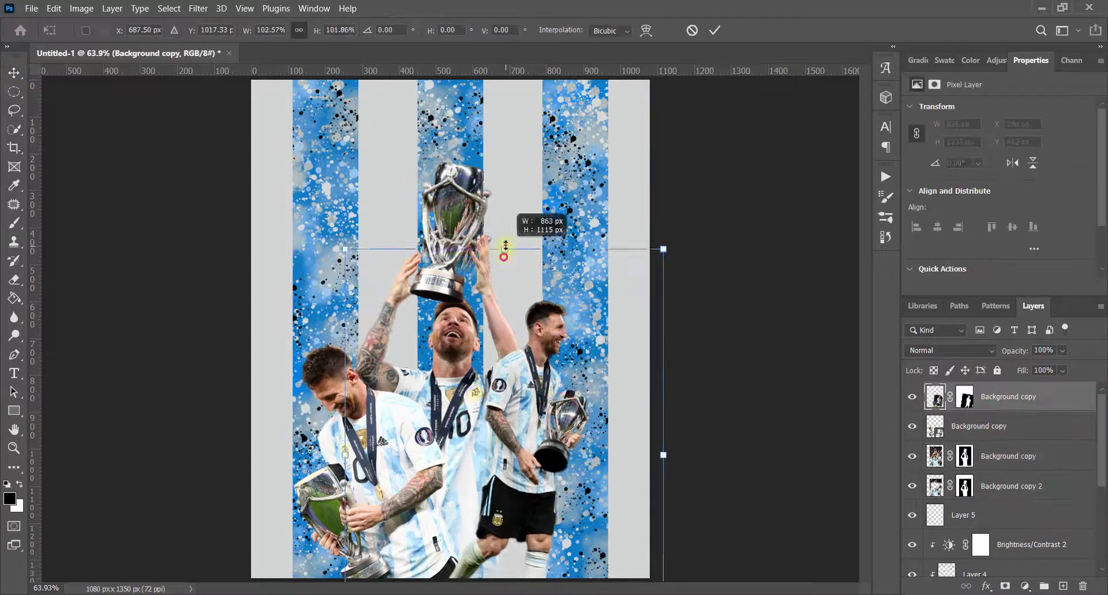
mouse_move(663, 248)
left_mouse_down()
mouse_move(693, 190)
mouse_move(670, 132)
left_mouse_up()
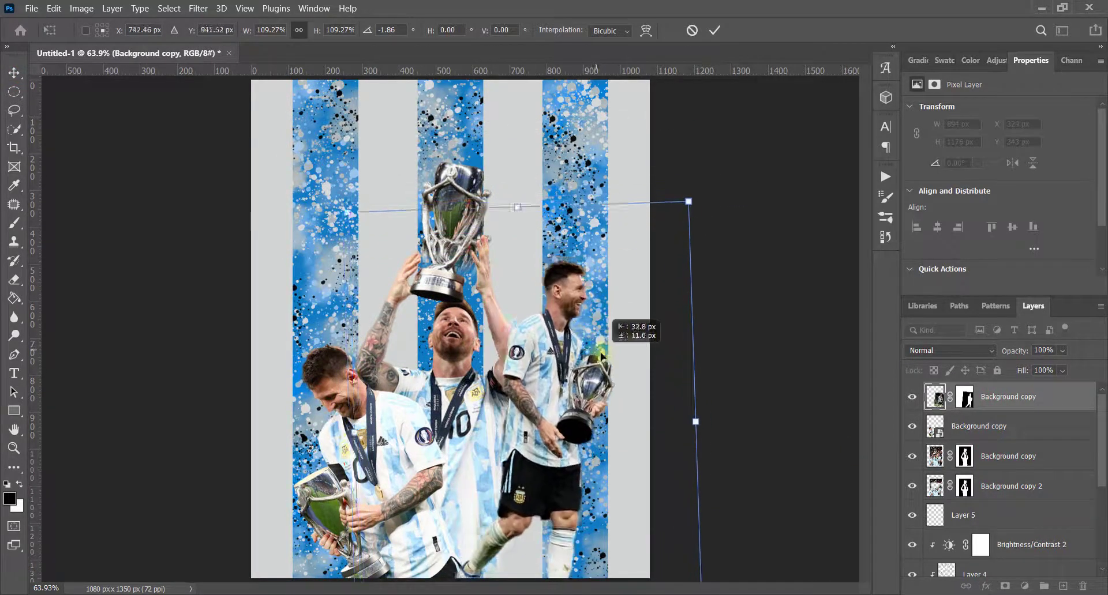
key("Return")
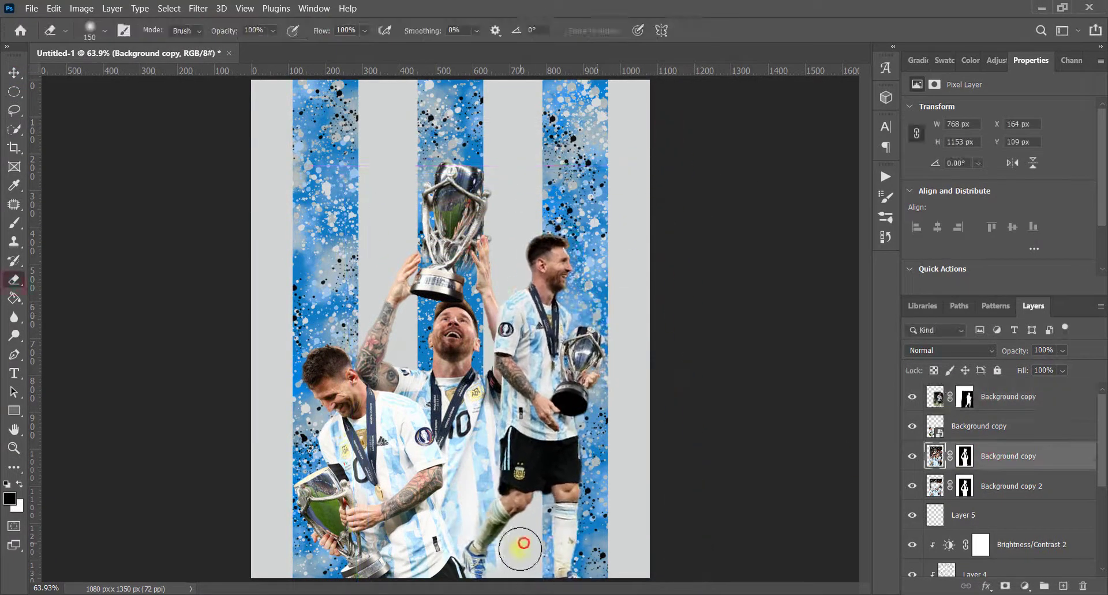
- Rotate and reposition the left Messi figure
left_click(1010, 427)
left_click_drag(373, 330, 271, 346)
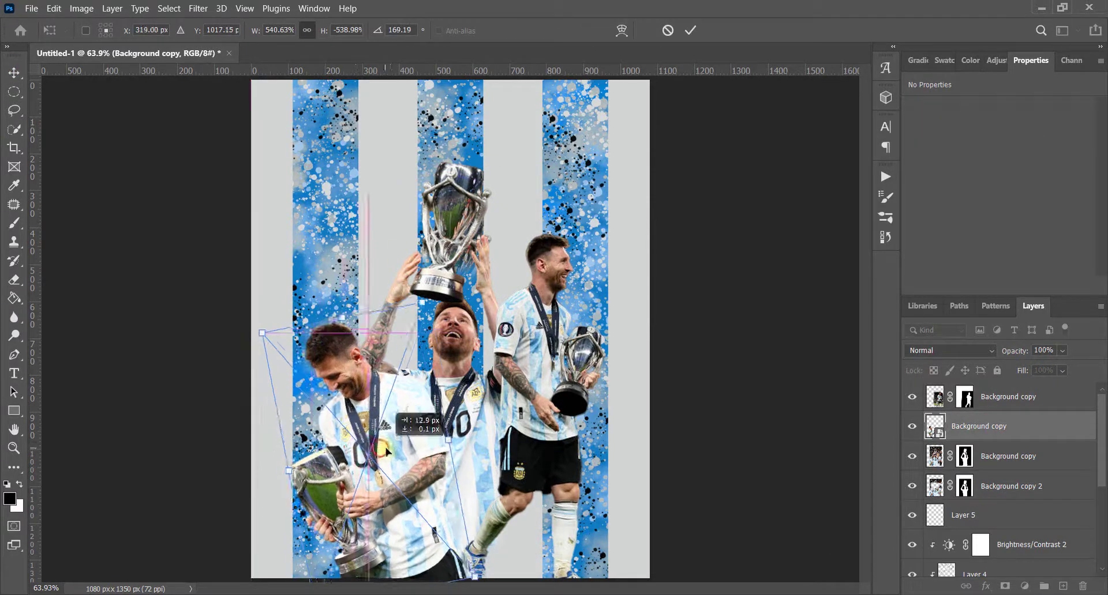
key("Return")
left_click(1010, 397)
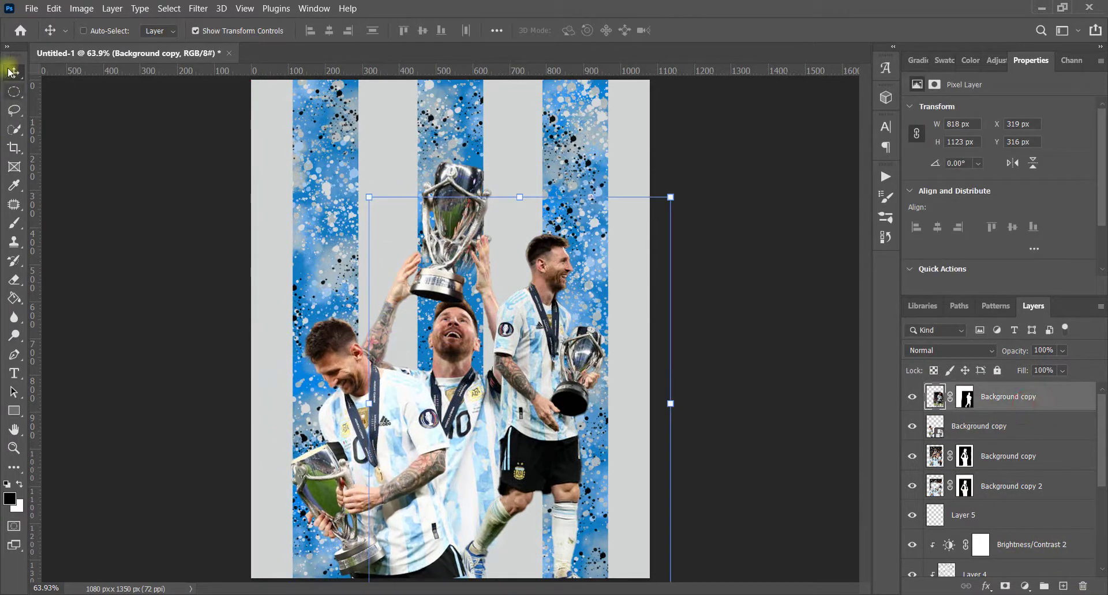
- Bring the white Calacatta marble into the poster and scale it to fill the canvas
left_click(271, 53)
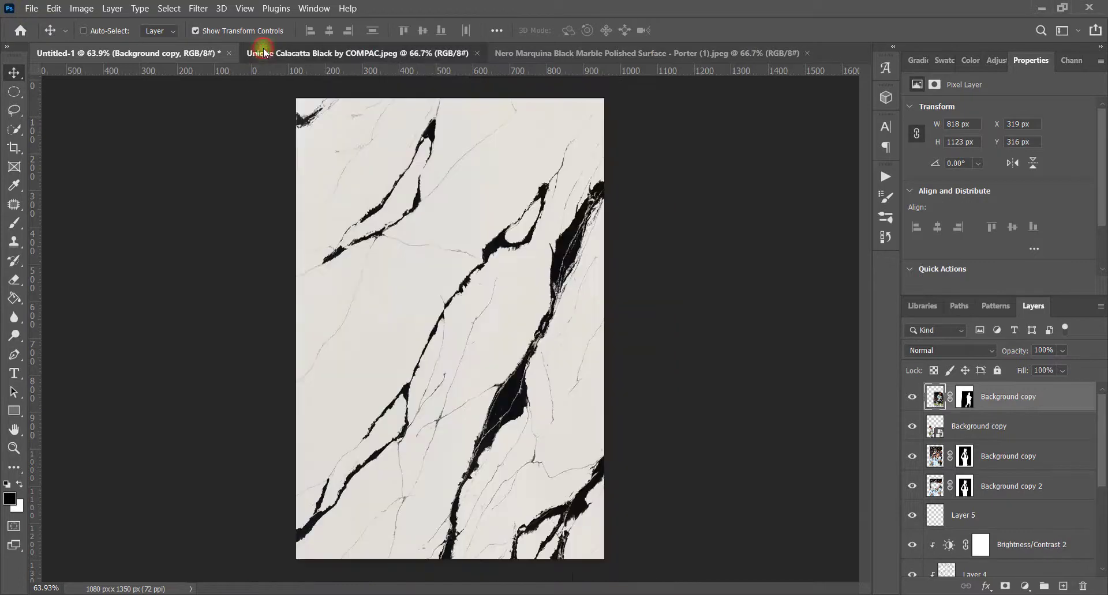
left_click(562, 53)
left_click(366, 52)
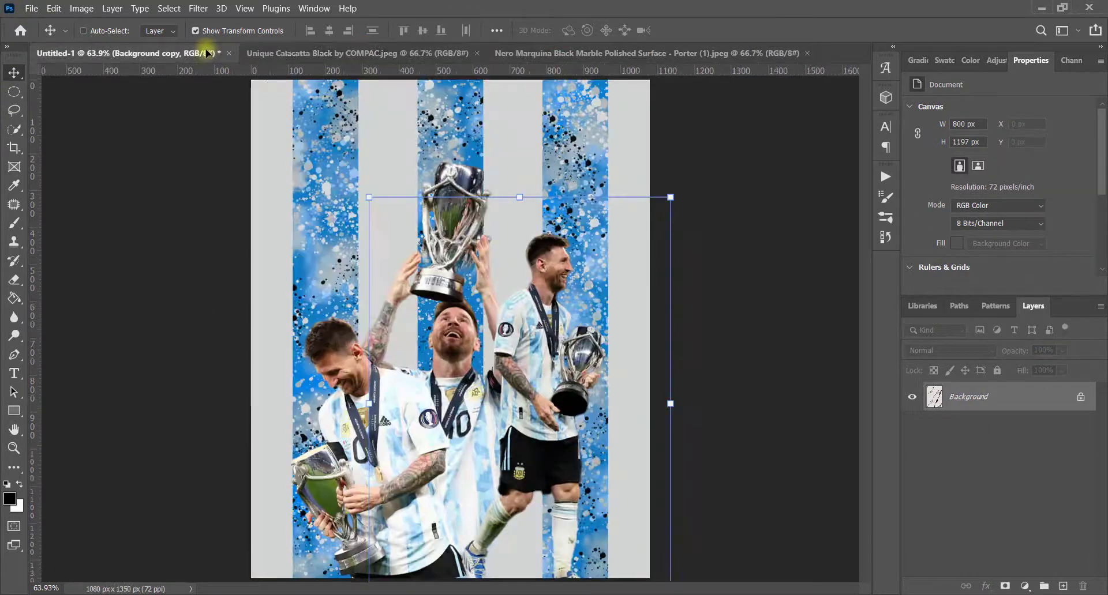
mouse_move(510, 291)
left_mouse_down()
mouse_move(581, 321)
mouse_move(637, 328)
left_mouse_up()
left_click_drag(550, 317, 563, 323)
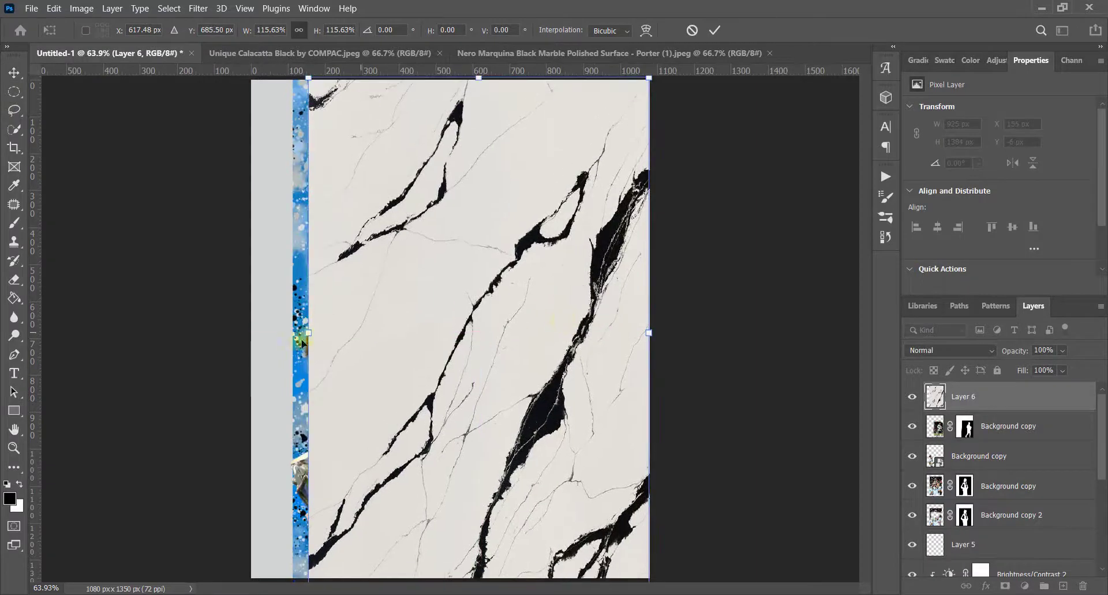
left_click_drag(310, 332, 235, 331)
type("540")
key("Return")
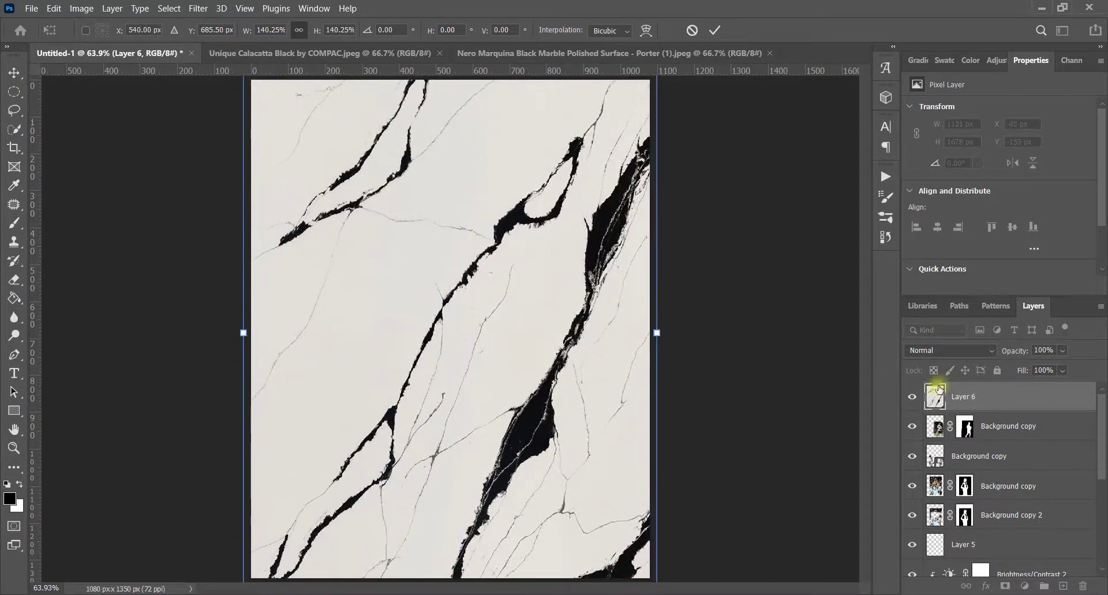
- Move the marble layer beneath the cutouts and set its blend mode to Color Burn
mouse_move(963, 397)
left_mouse_down()
mouse_move(965, 551)
mouse_move(916, 476)
left_mouse_up()
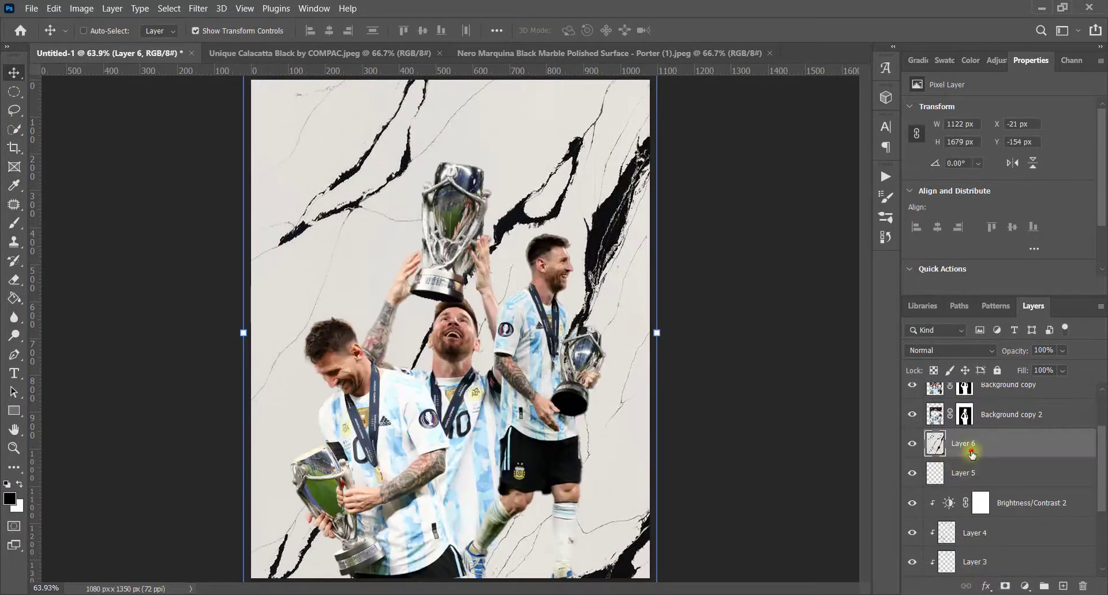
left_click(939, 353)
key("Down")
key("Down")
key("Down")
key("Down")
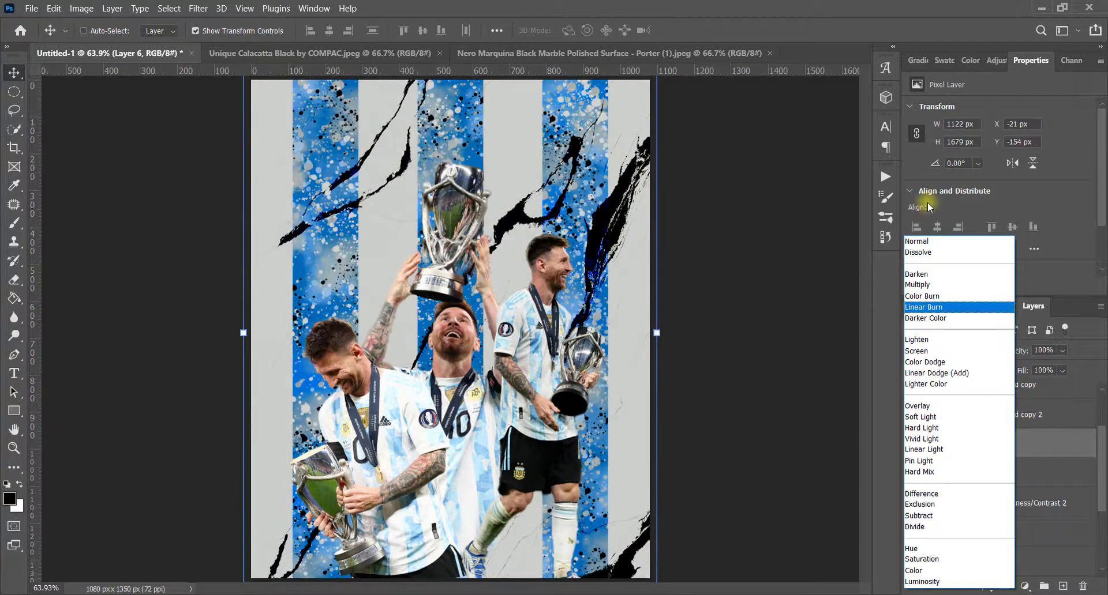
key("Down")
key("Down")
key("Down")
key("Down")
key("Down")
key("Down")
key("Down")
key("Down")
key("Down")
key("Up")
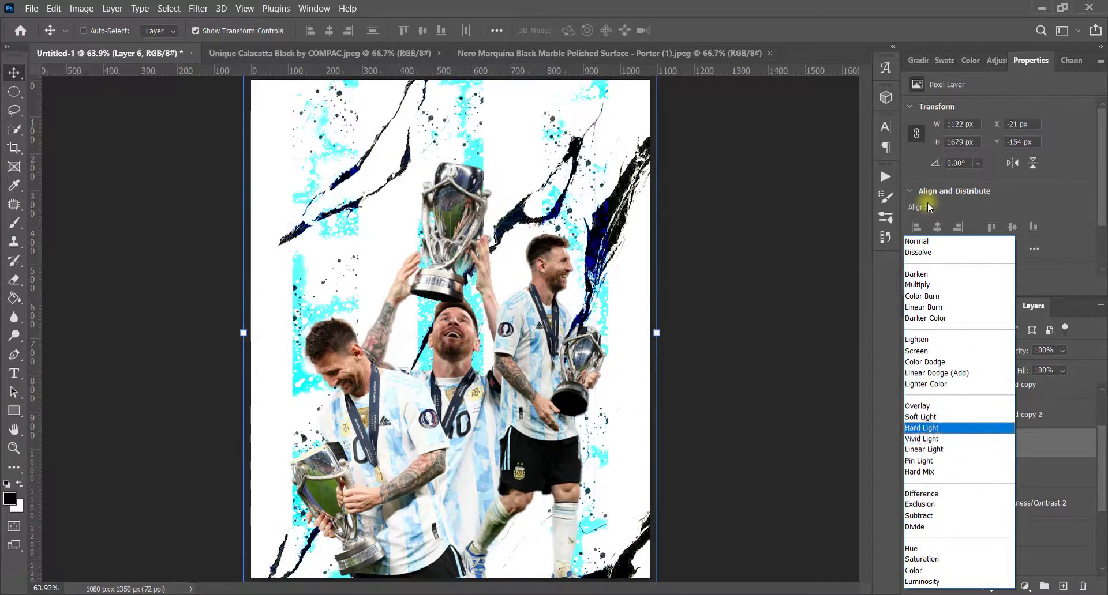
key("Up")
key("Up")
key("Up")
key("Down")
key("Down")
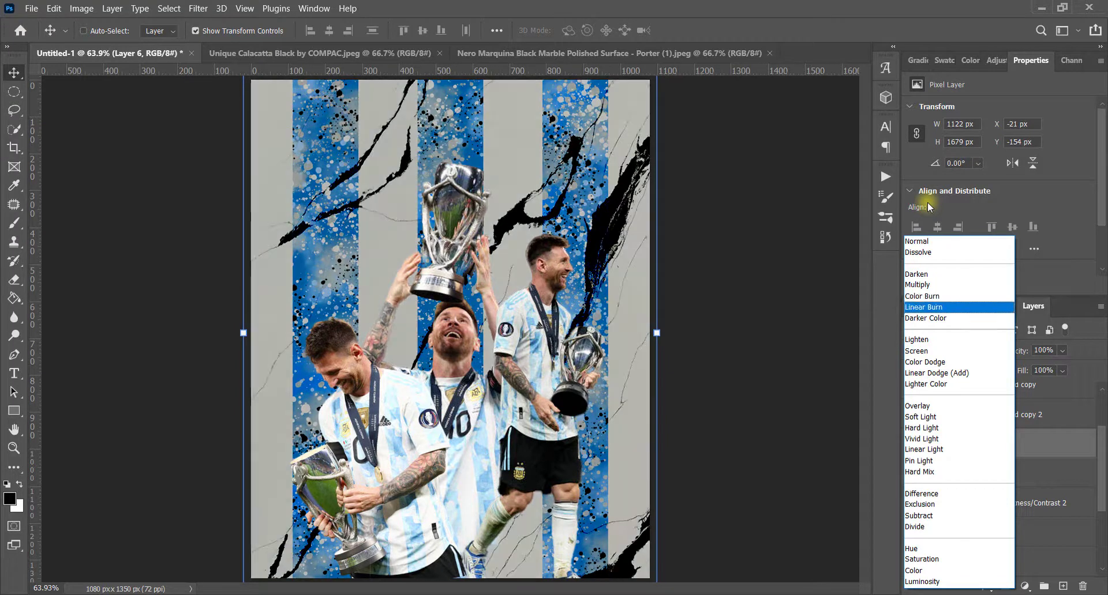
key("Down")
key("Up")
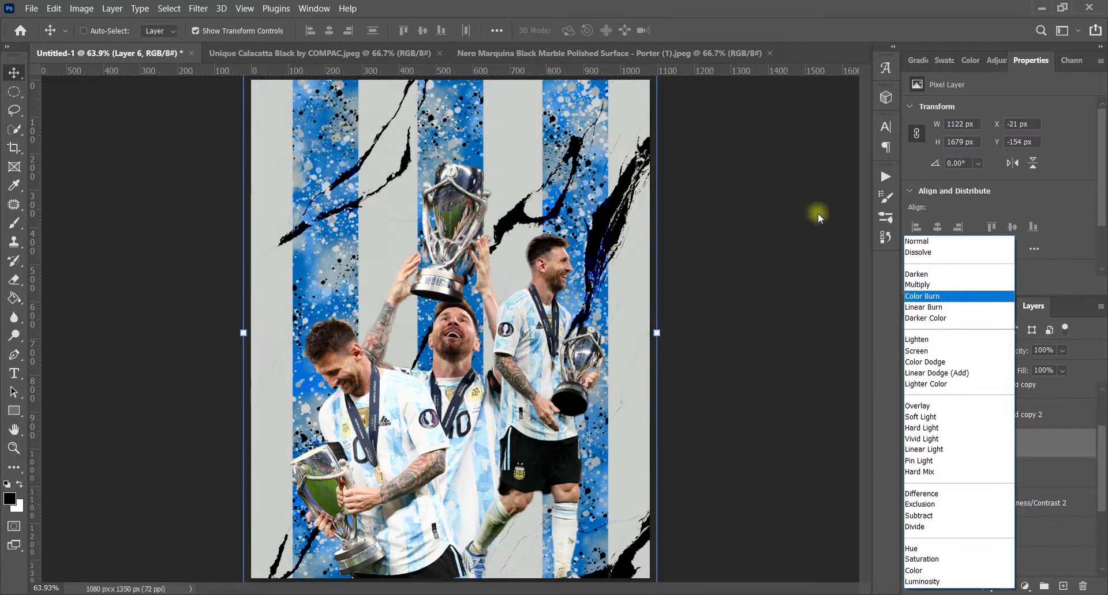
key("Down")
key("Up")
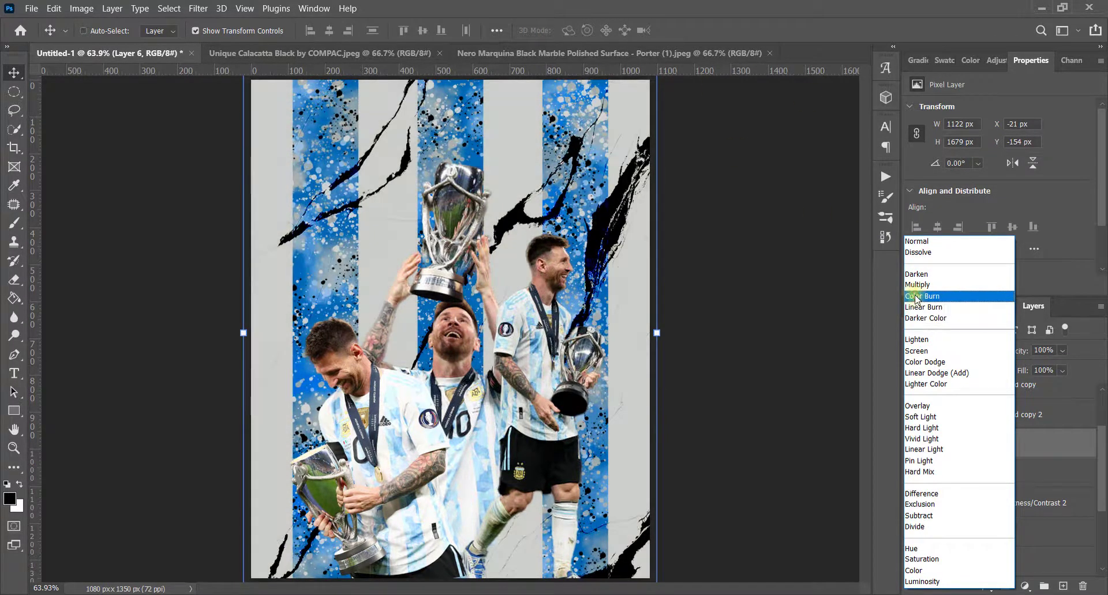
left_click(918, 296)
left_click(935, 350)
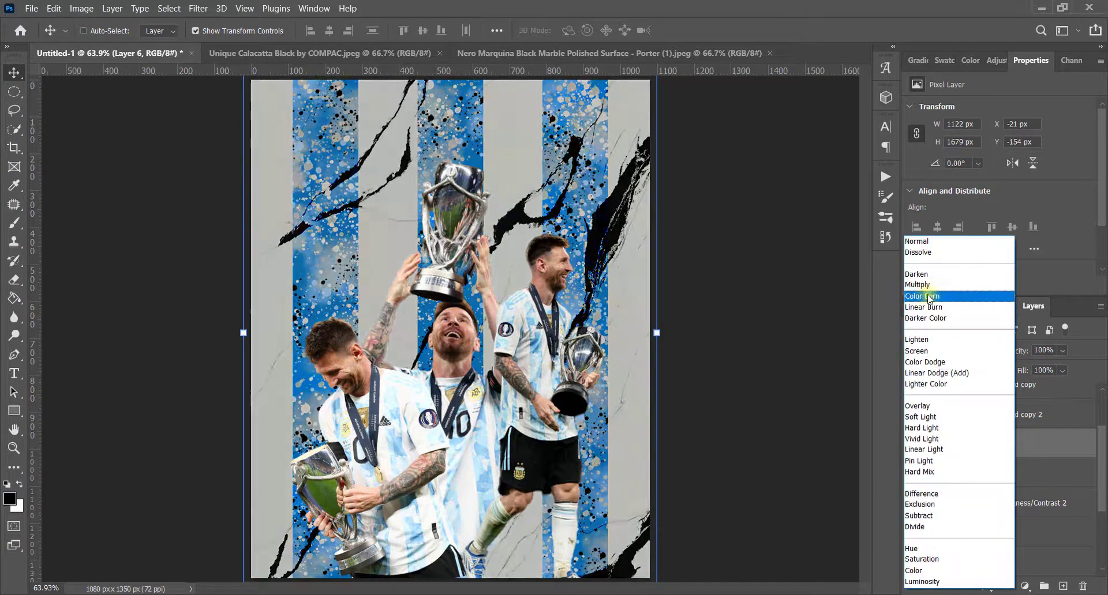
left_click(923, 296)
- Bring the black Nero Marquina marble in as the top layer and stretch it over the canvas
left_click(496, 54)
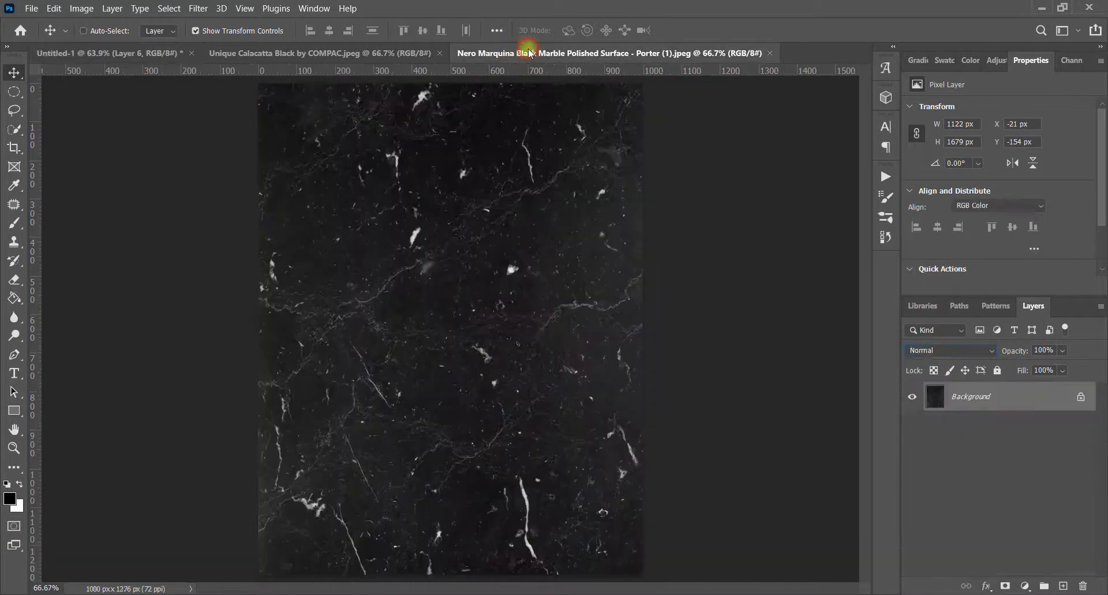
left_click_drag(554, 338, 660, 237)
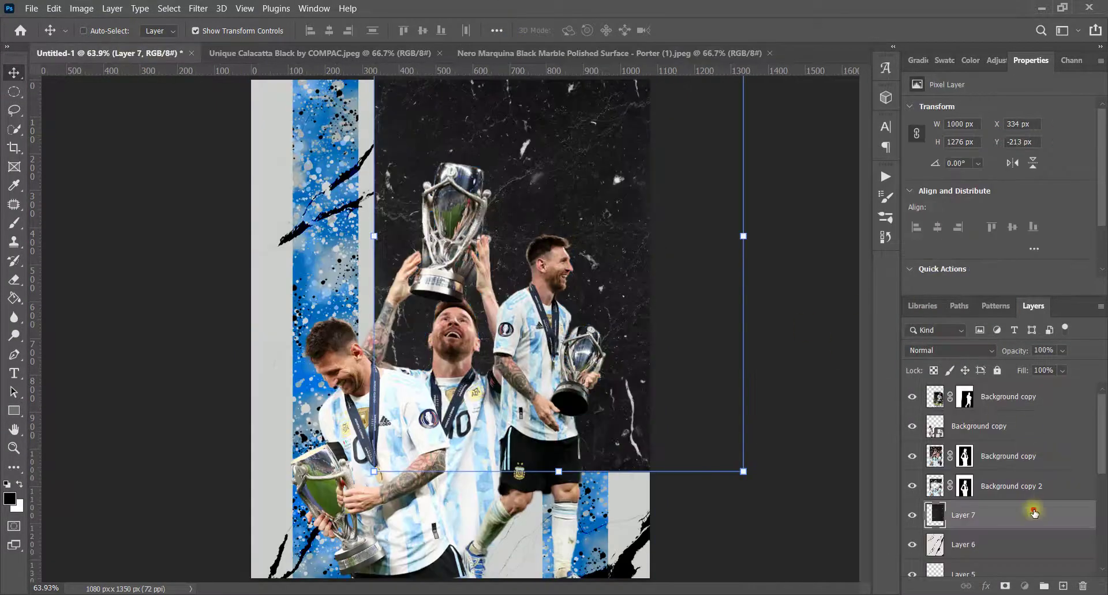
left_click_drag(1033, 512, 1009, 392)
key("ctrl+t")
left_click_drag(441, 333, 383, 309)
mouse_move(744, 398)
left_mouse_down()
mouse_move(580, 336)
mouse_move(566, 358)
left_mouse_up()
key("Return")
- Compare blend modes on the black marble and set it to Color Dodge
left_click(981, 350)
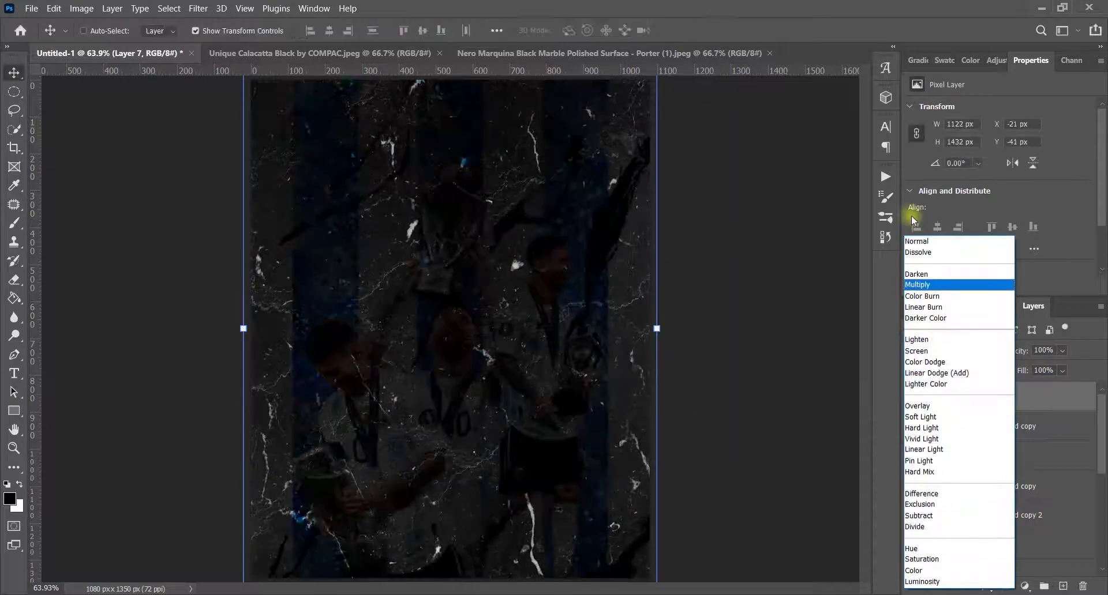
key("Down")
key("Down")
key("Down")
key("Down")
key("Down")
key("Down")
key("Down")
key("Down")
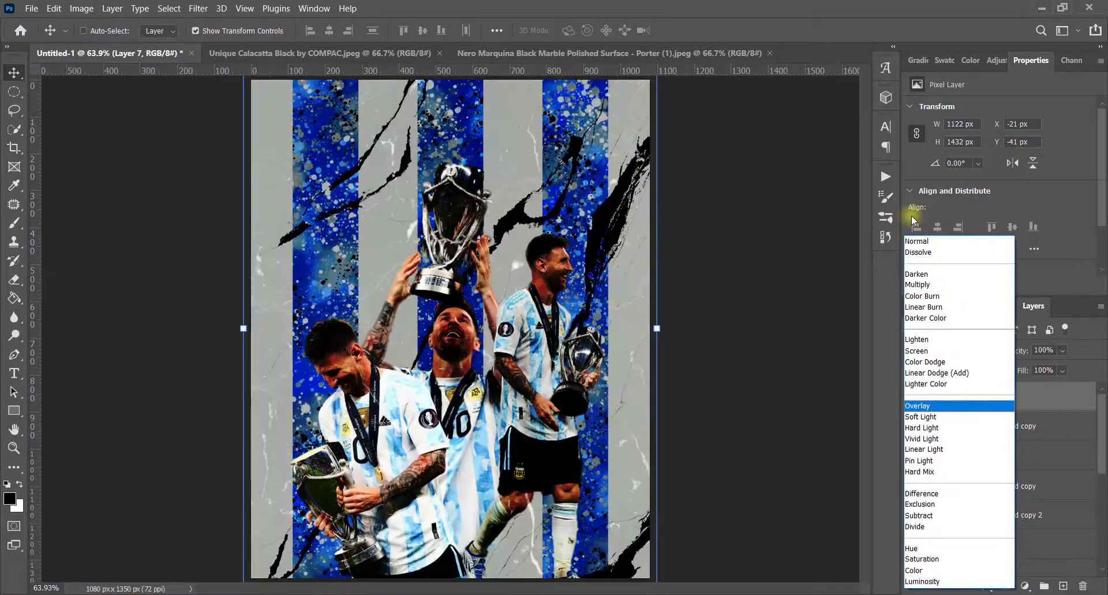
key("Down")
key("Down")
key("Up")
key("Up")
key("Up")
key("Up")
key("Up")
key("Up")
key("Up")
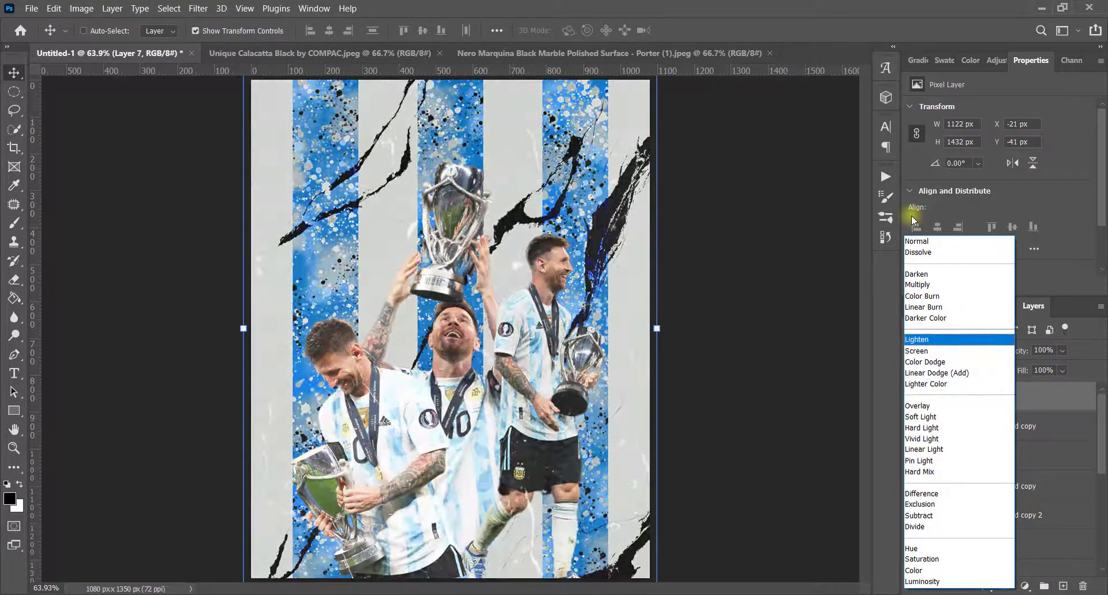
key("Up")
key("Down")
key("Down")
key("Down")
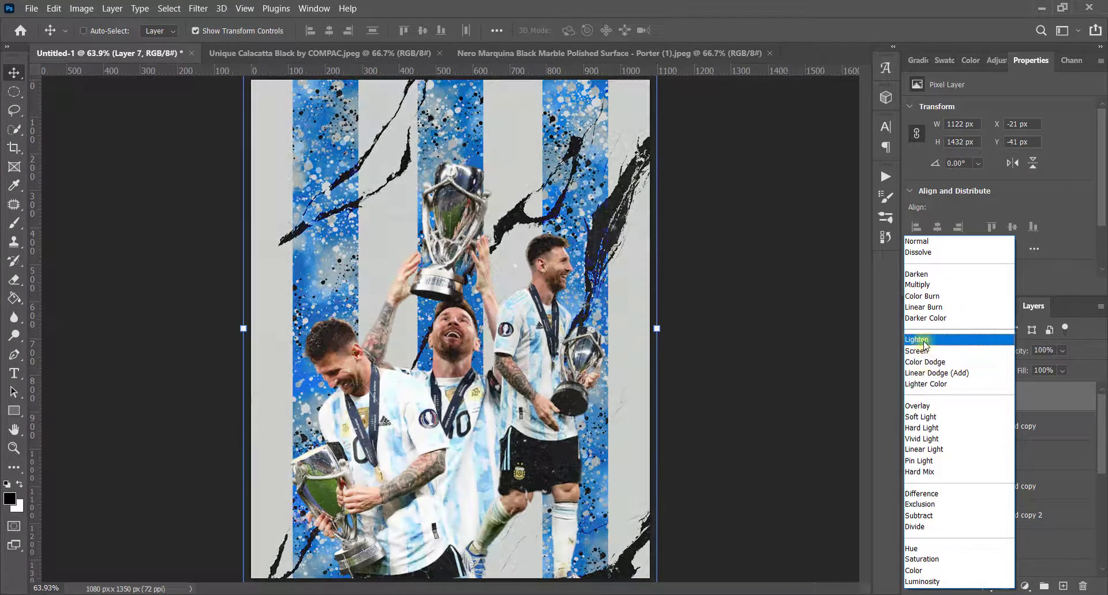
left_click(924, 340)
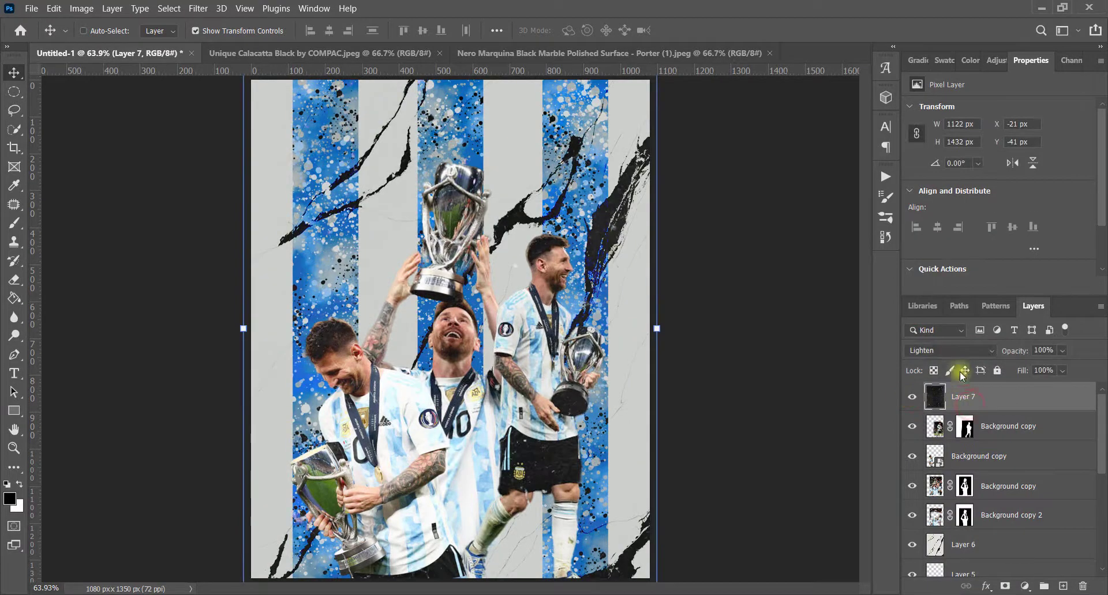
left_click(926, 350)
key("Up")
key("Down")
key("Down")
key("Down")
key("Down")
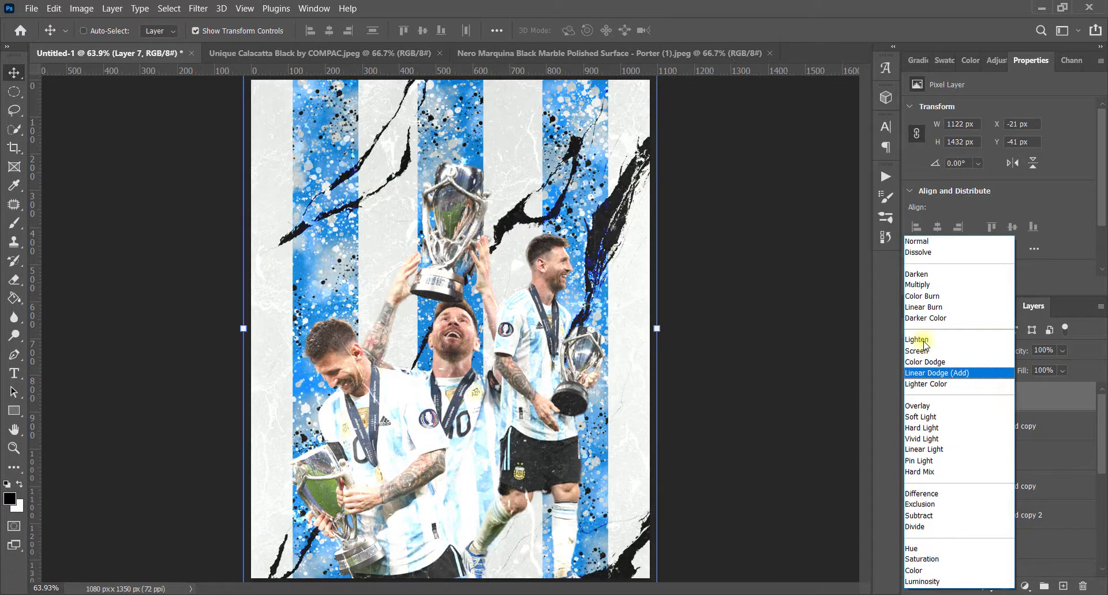
left_click(925, 361)
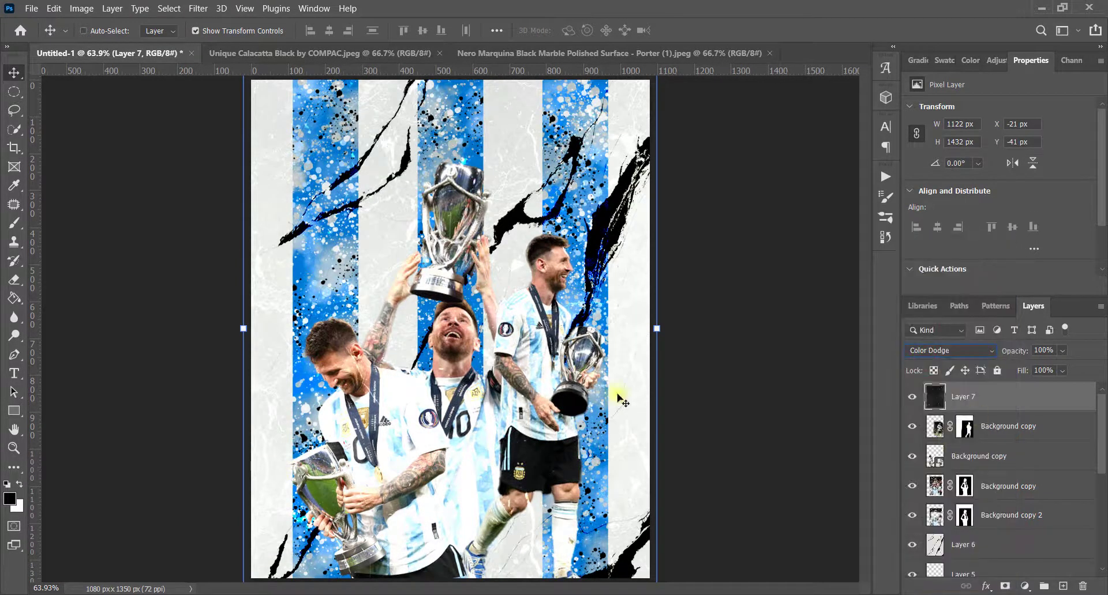
- Add a full-width horizontal text box reading 'CAMPEONN' across the poster's upper half
left_click(997, 432)
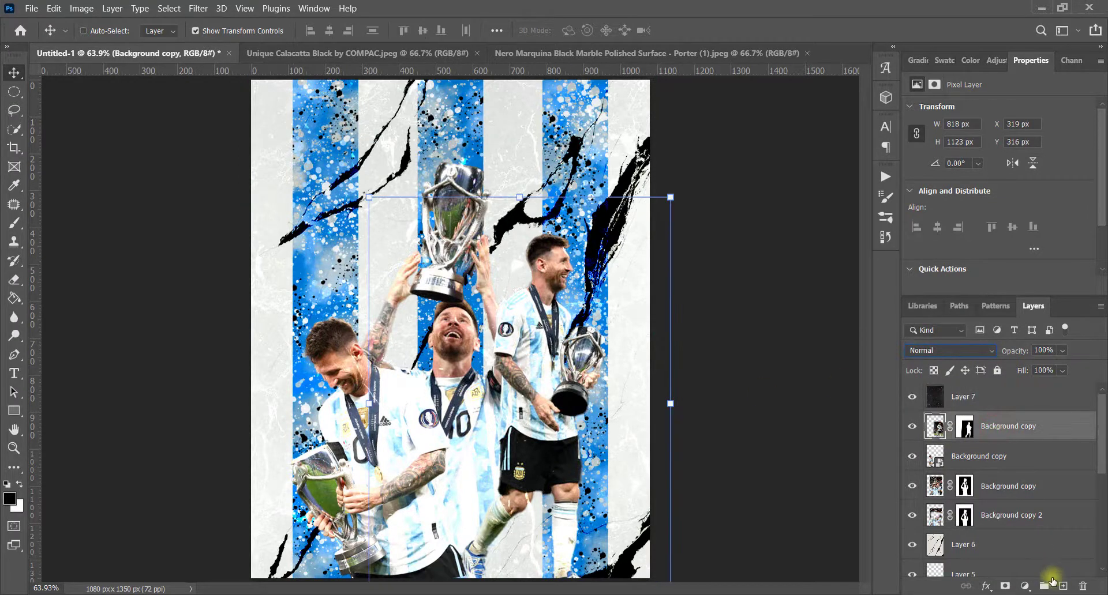
right_click(11, 372)
left_click(86, 374)
left_click_drag(630, 125, 251, 345)
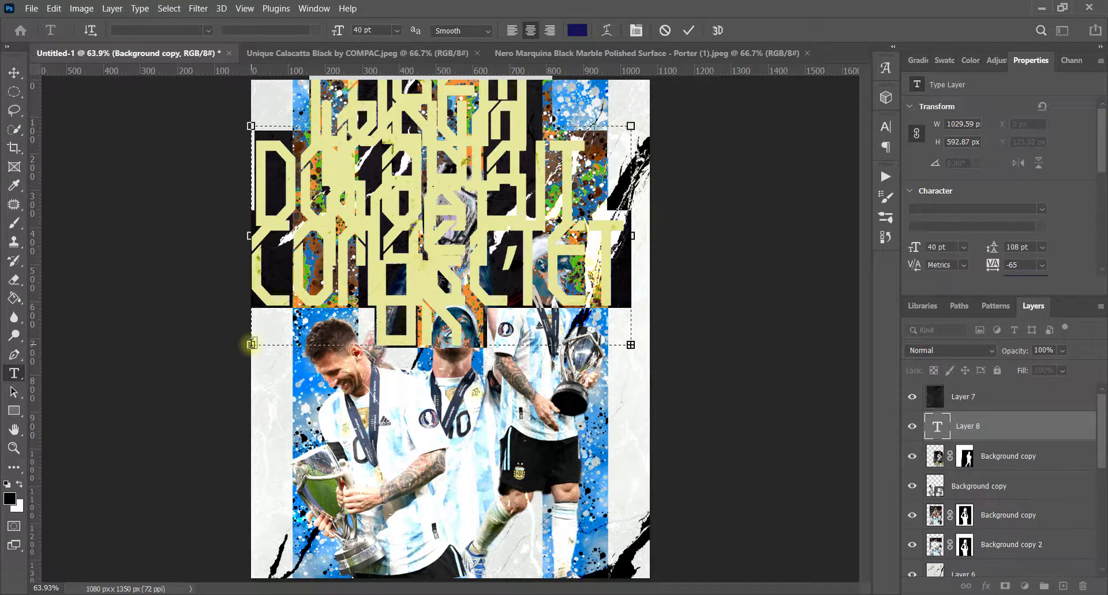
type("CAMPEO")
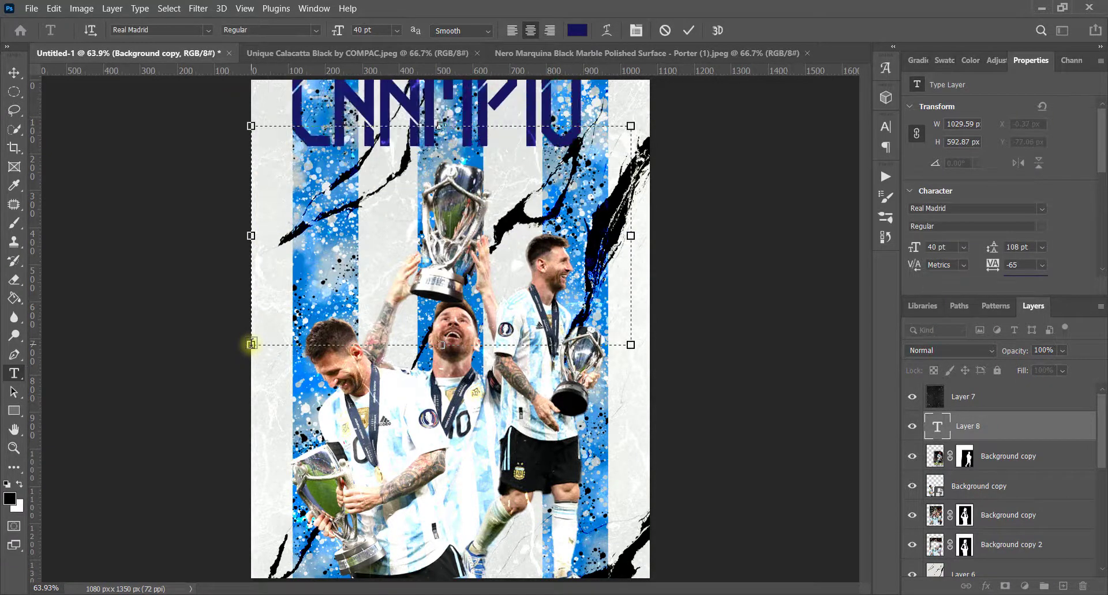
type("NN")
left_click_drag(441, 126, 441, 165)
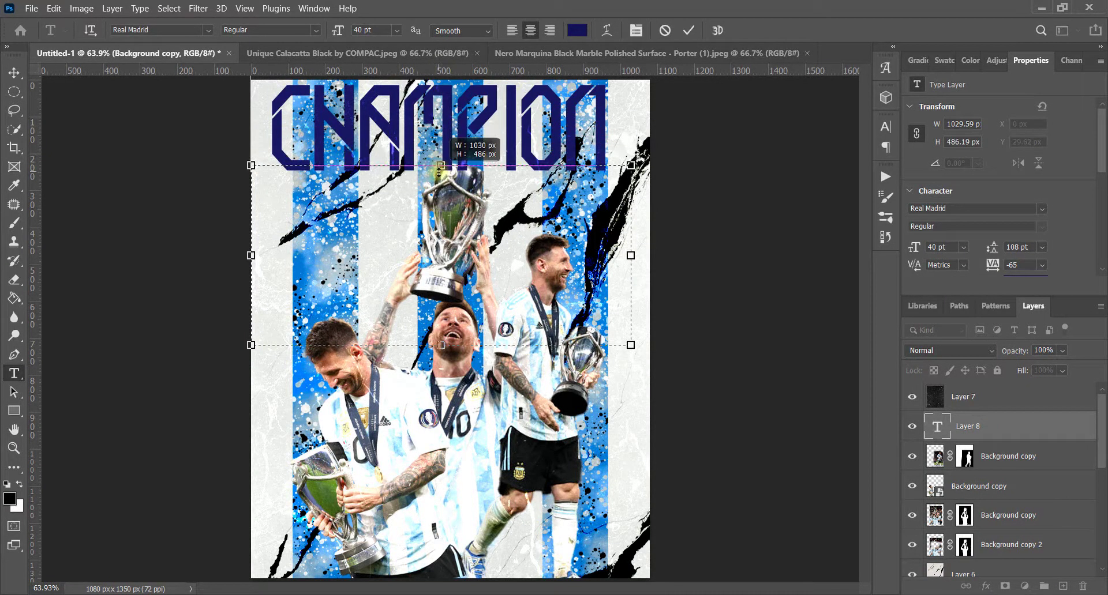
left_click_drag(631, 255, 650, 255)
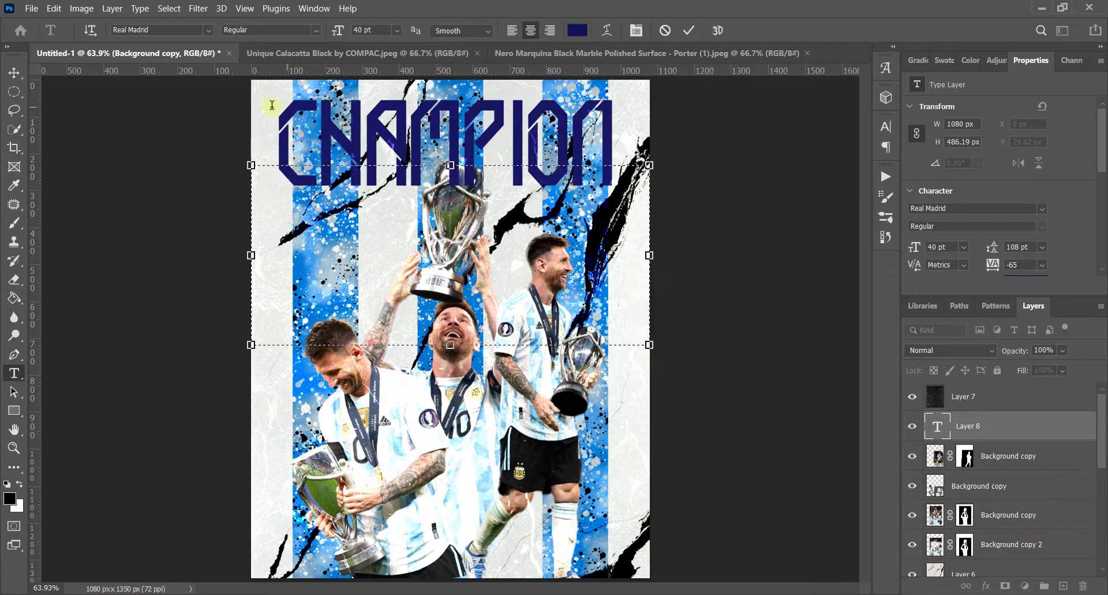
- Make the title text black
double_click(307, 167)
left_click(578, 30)
left_click(750, 523)
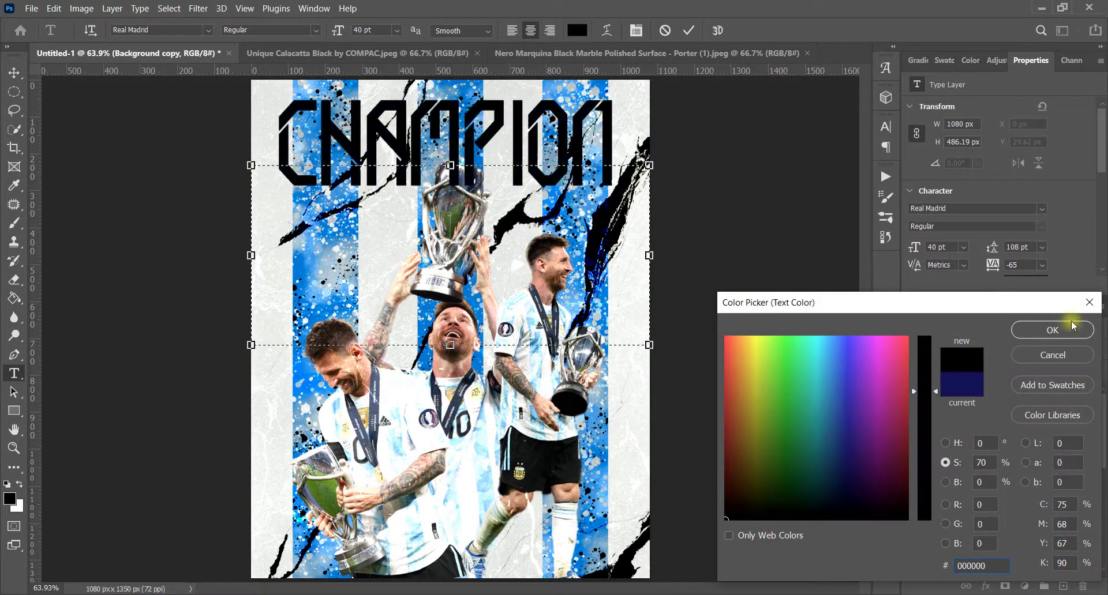
left_click(1063, 329)
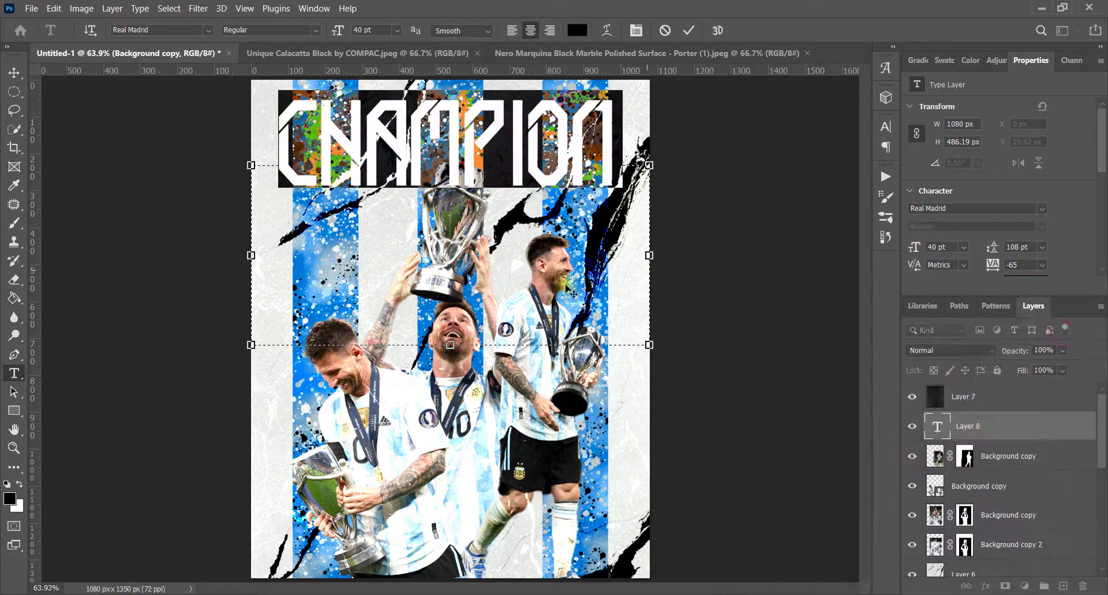
- Set the title in Gabriola at 44 pt with tracking 15
left_click(206, 33)
key("Down")
key("Down")
key("Down")
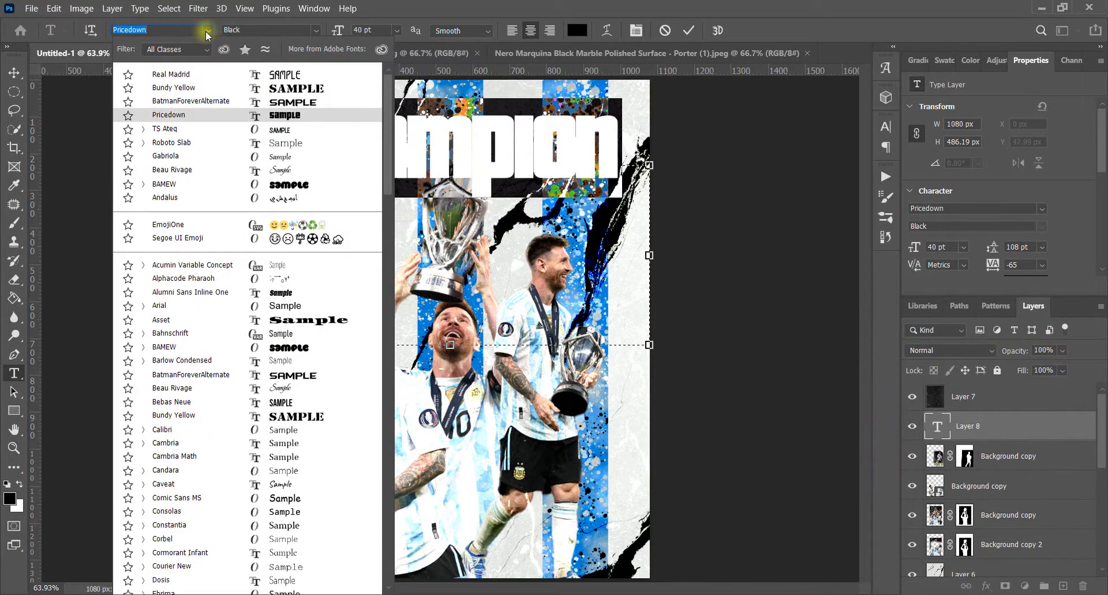
key("Down")
key("Down")
key("Down")
key("Down")
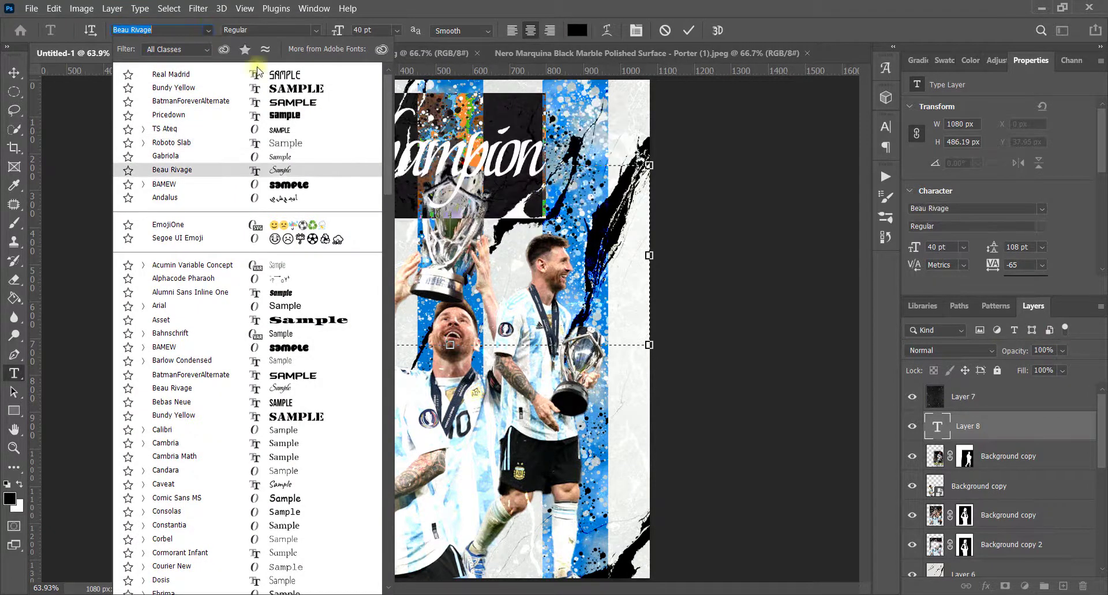
left_click(287, 155)
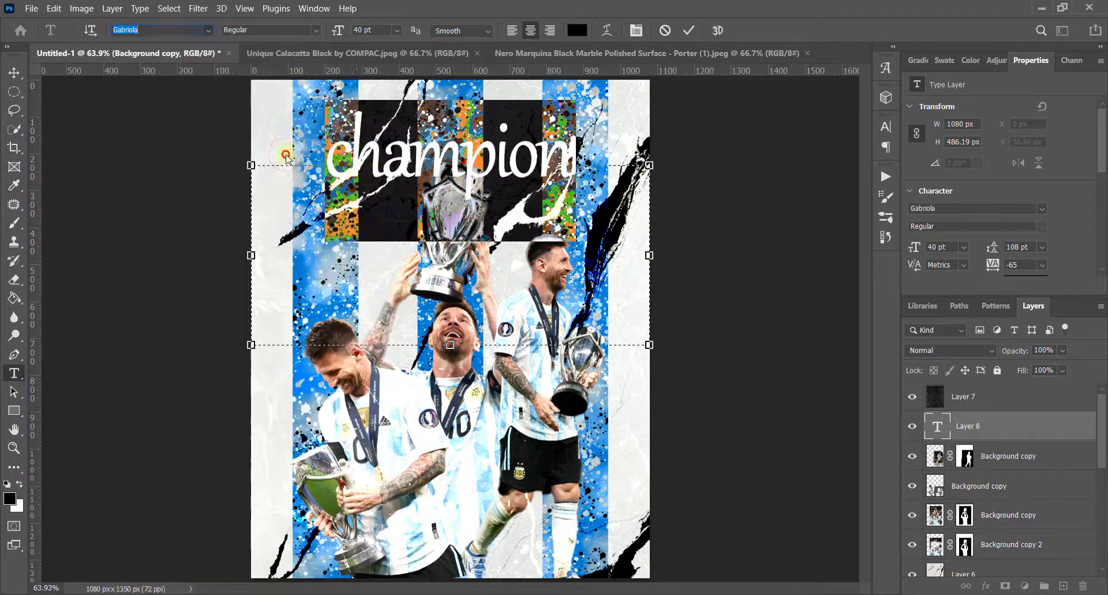
left_click_drag(339, 32, 345, 35)
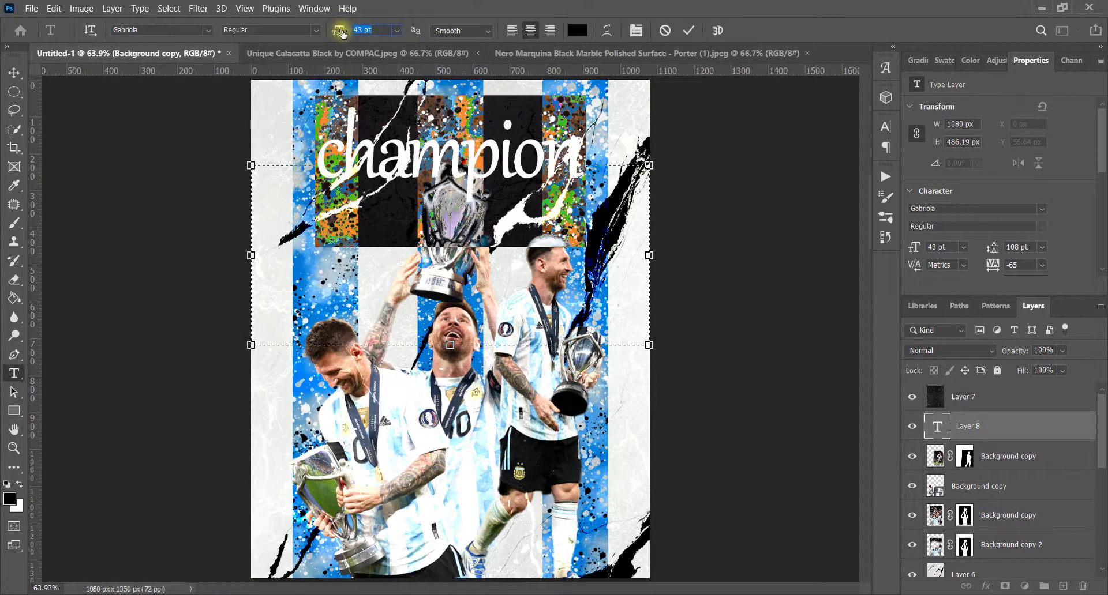
left_click(886, 126)
left_click_drag(806, 180, 807, 180)
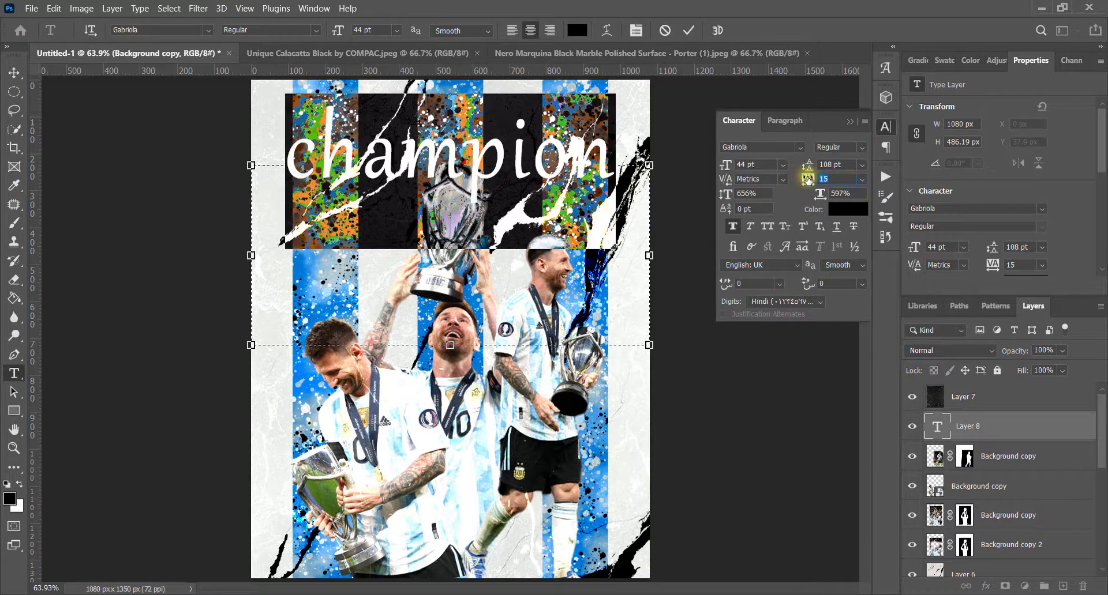
- Enlarge the champion title to about 51 pt, scale it up slightly and nudge it lower
left_click_drag(338, 30, 358, 32)
key("ctrl+Return")
key("v")
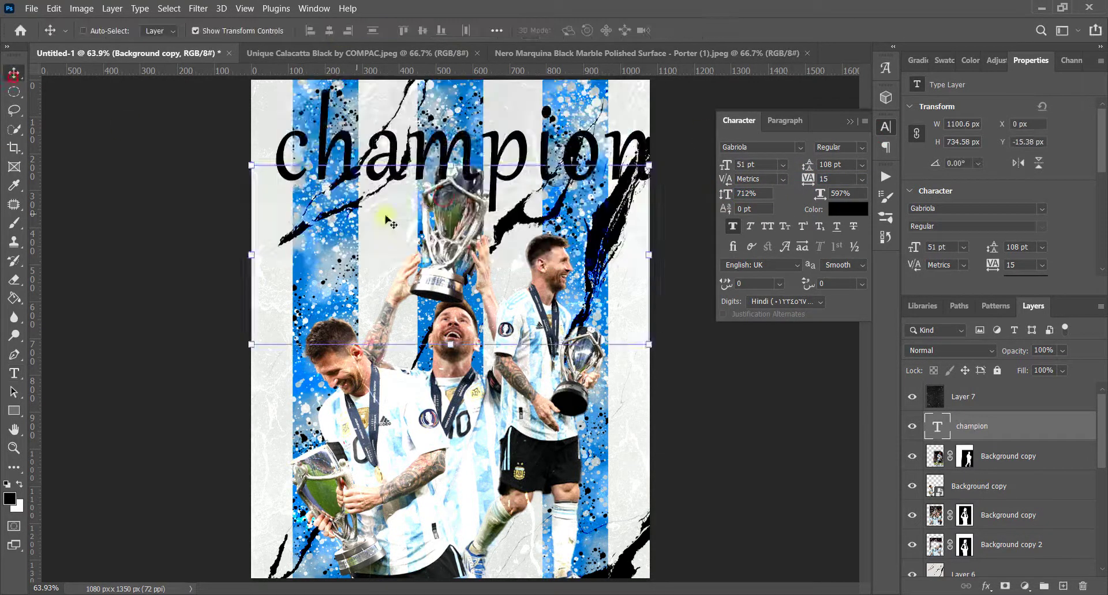
left_click_drag(251, 254, 240, 203)
left_click_drag(358, 205, 359, 212)
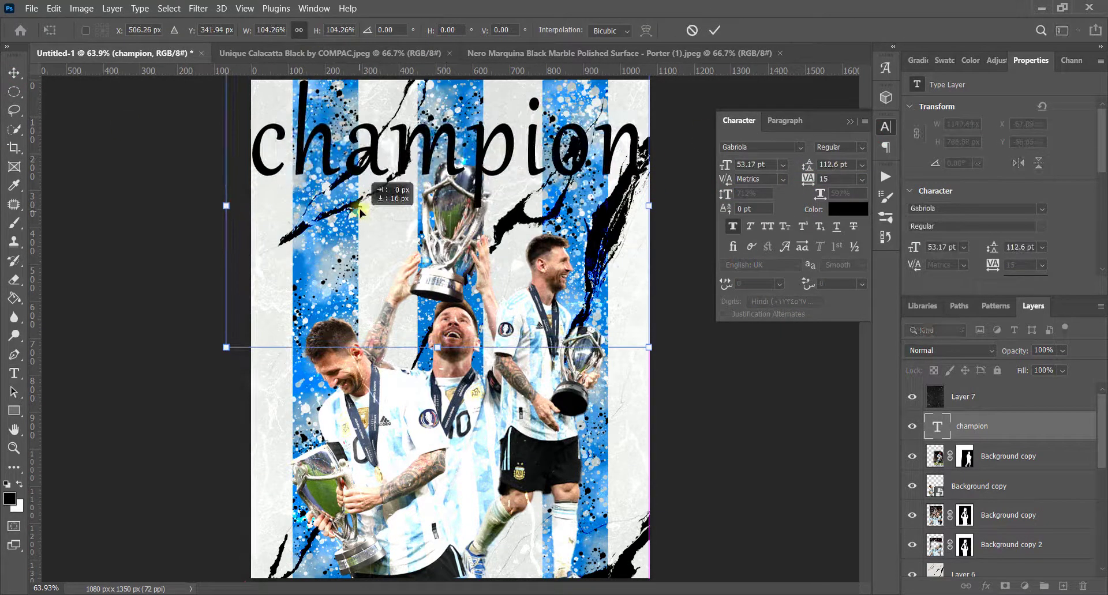
- Restack the champion layer, finally placing it just beneath Layer 7
left_click_drag(966, 425, 960, 555)
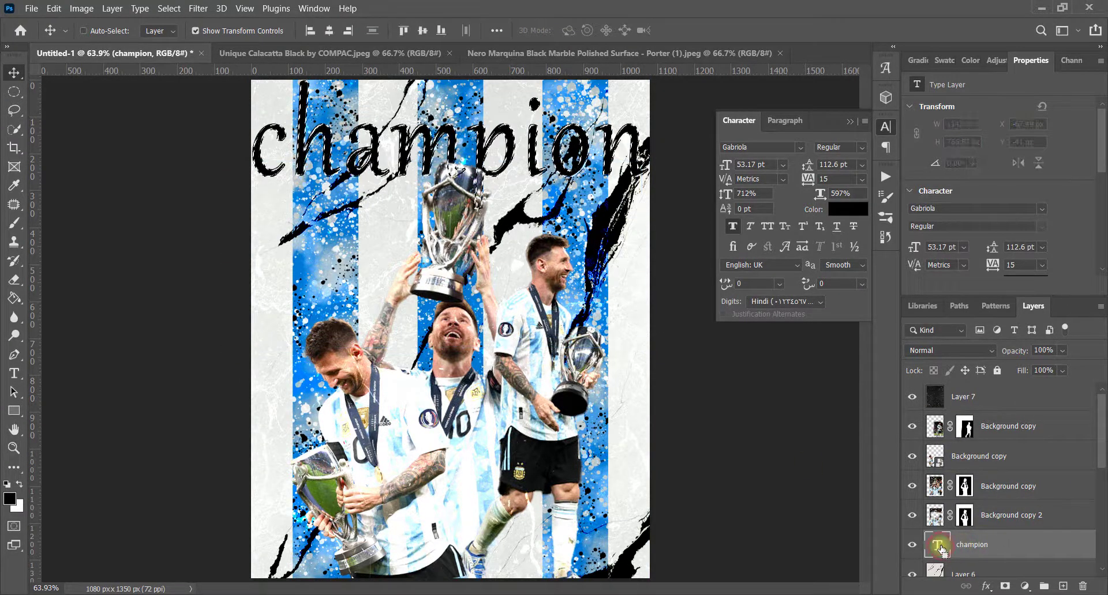
left_click(984, 516)
left_click(14, 279)
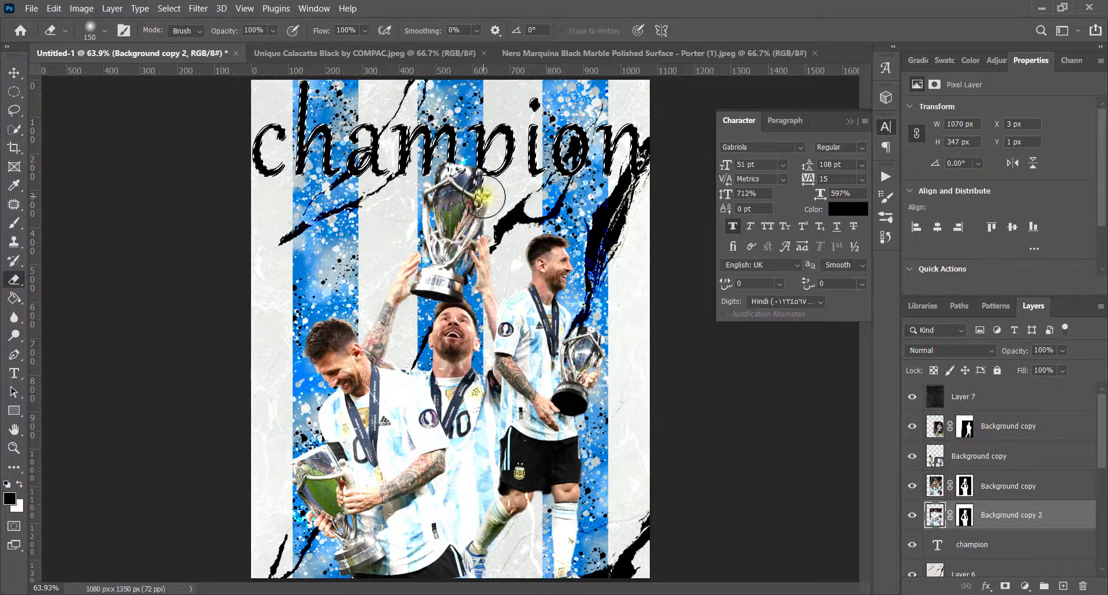
left_click(1001, 488)
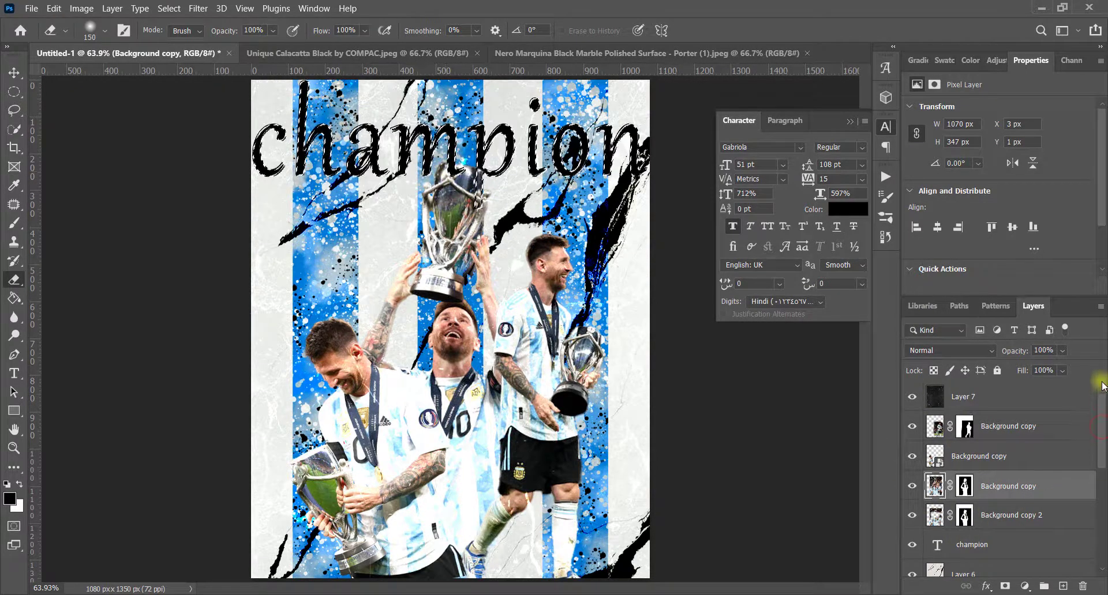
left_click(989, 399)
left_click(846, 126)
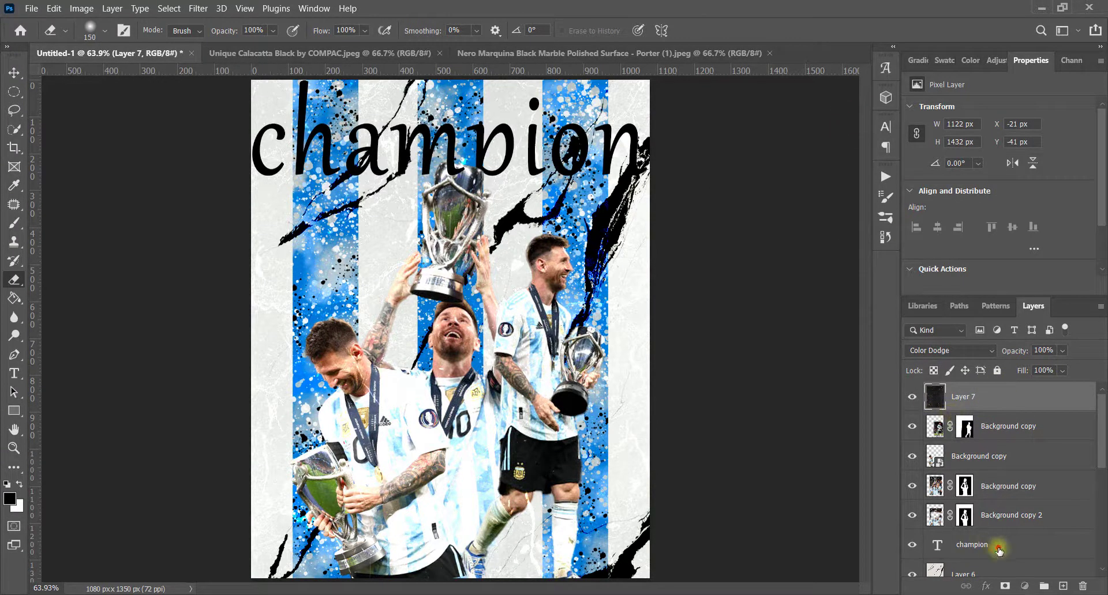
left_click_drag(999, 551, 1000, 413)
- Add a Drop Shadow to the champion title with bright blue colour #0060e2
left_click(987, 587)
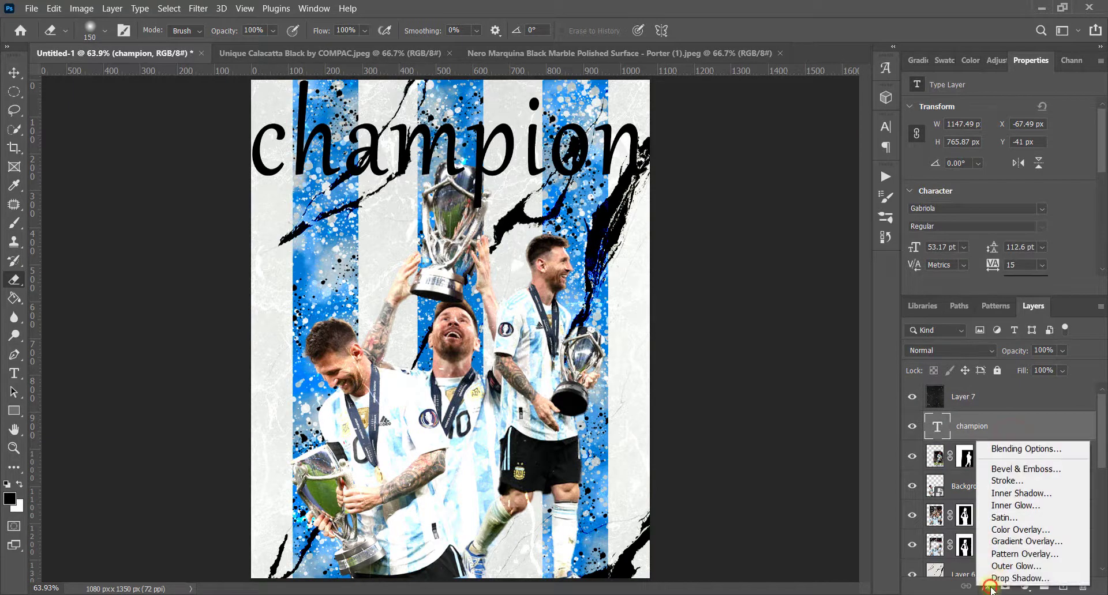
left_click(997, 578)
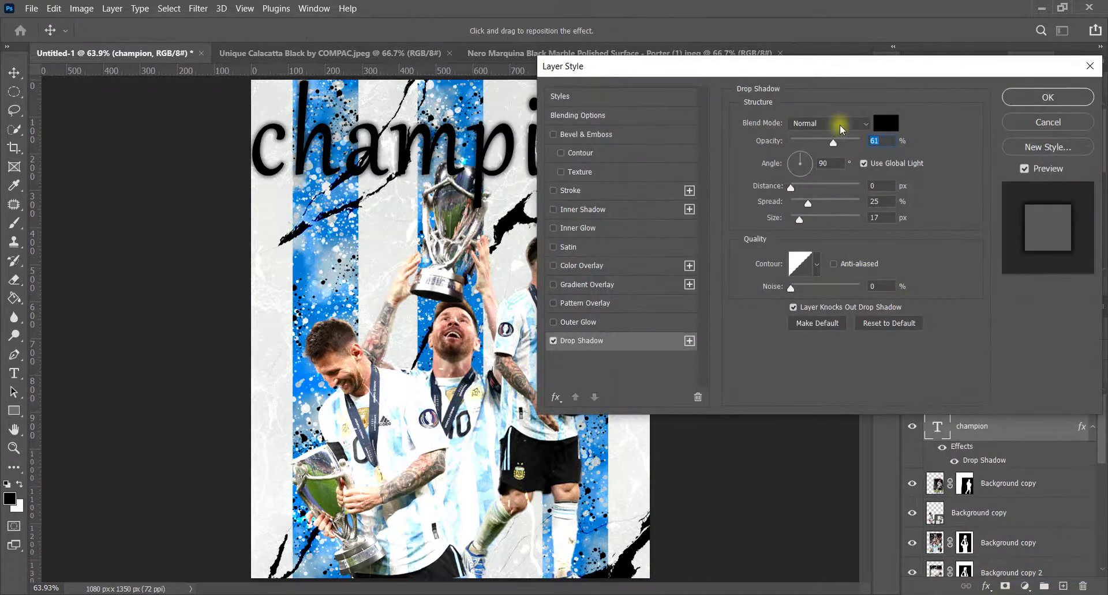
left_click(886, 123)
left_click_drag(861, 386, 667, 294)
left_click_drag(728, 339, 725, 460)
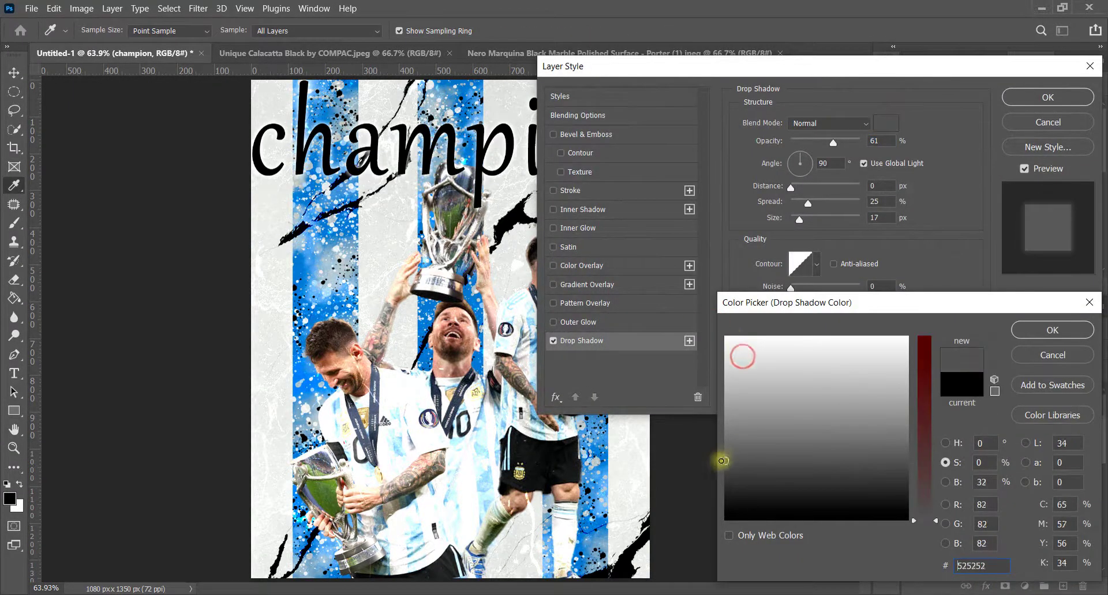
left_click_drag(925, 458, 925, 336)
mouse_move(740, 435)
left_mouse_down()
mouse_move(848, 398)
mouse_move(843, 436)
mouse_move(840, 339)
mouse_move(835, 359)
left_mouse_up()
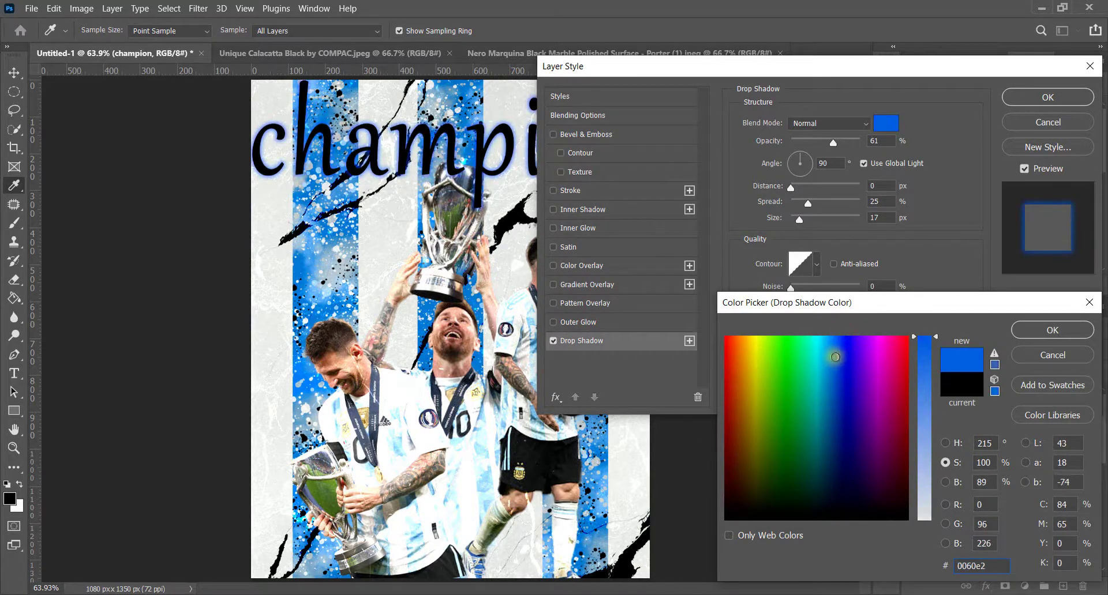
left_click(1021, 328)
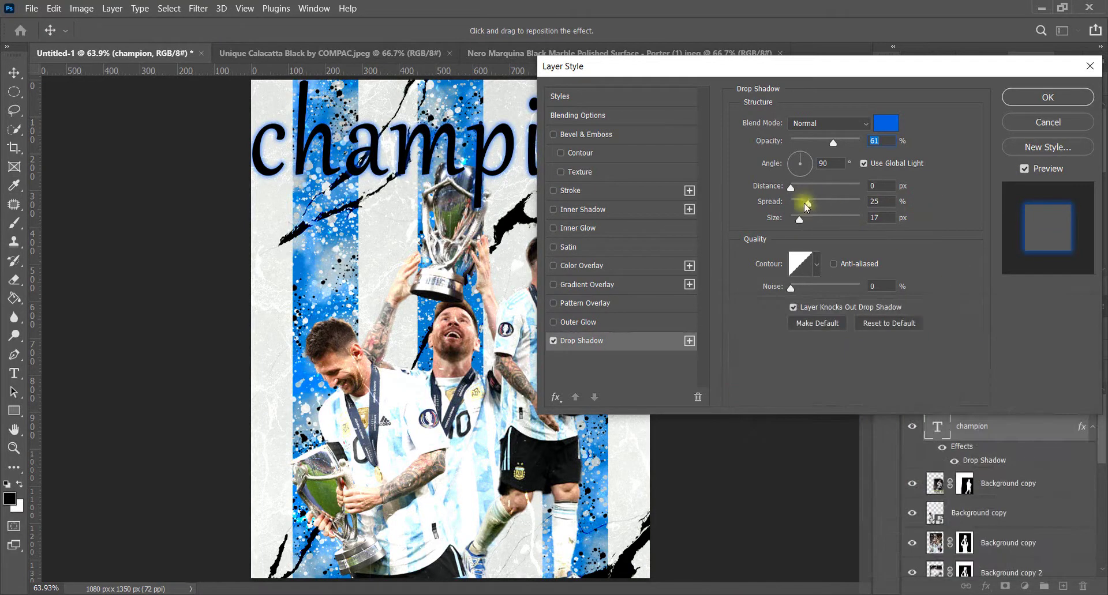
- Set the blue glow to 33% spread, 24 px size and 49% opacity, and apply it
mouse_move(808, 203)
left_mouse_down()
mouse_move(827, 199)
mouse_move(802, 227)
mouse_move(831, 199)
mouse_move(815, 202)
left_mouse_up()
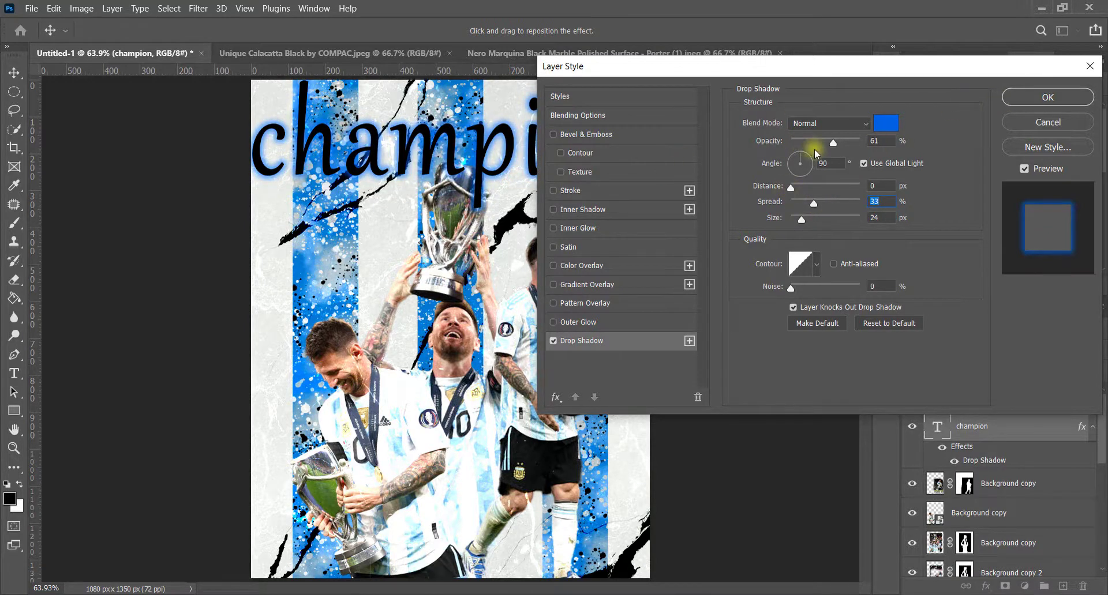
left_click_drag(837, 144, 814, 145)
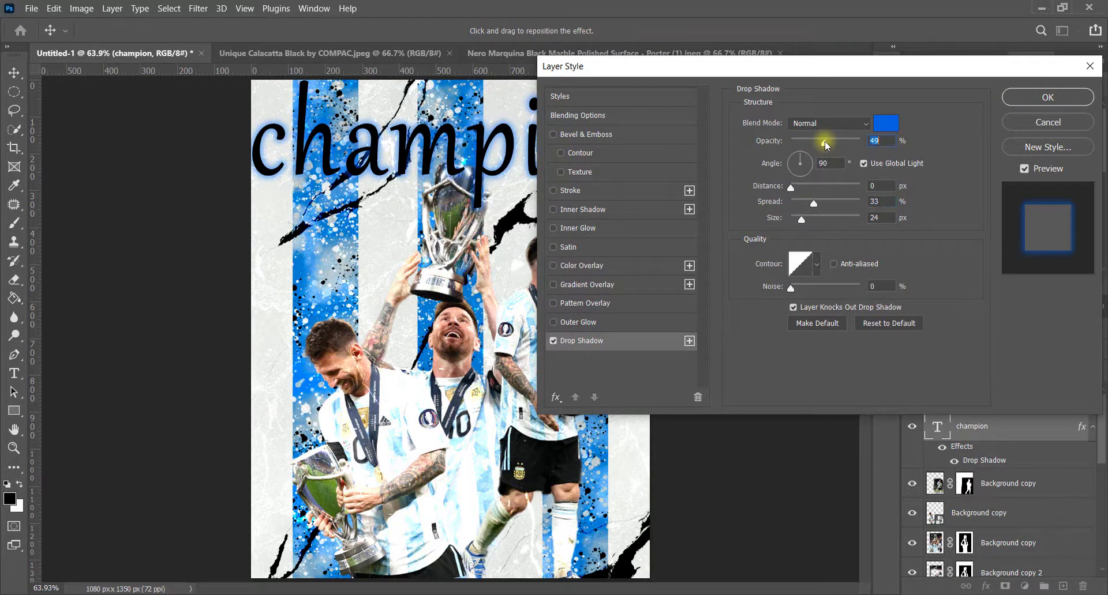
left_click(1048, 97)
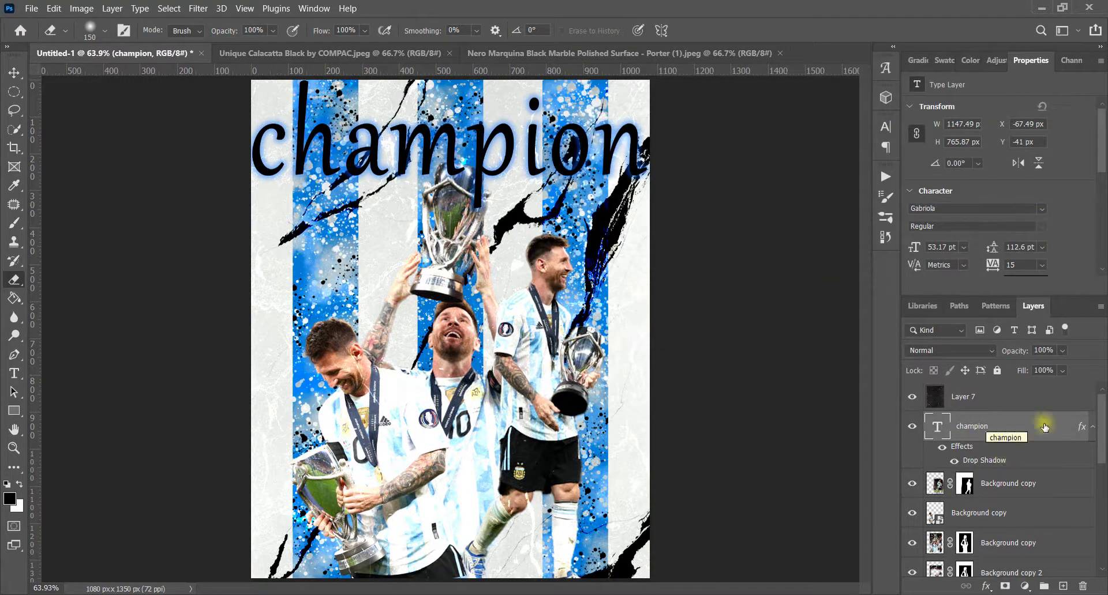
scroll(1009, 462, "down", 4)
left_click(1014, 480)
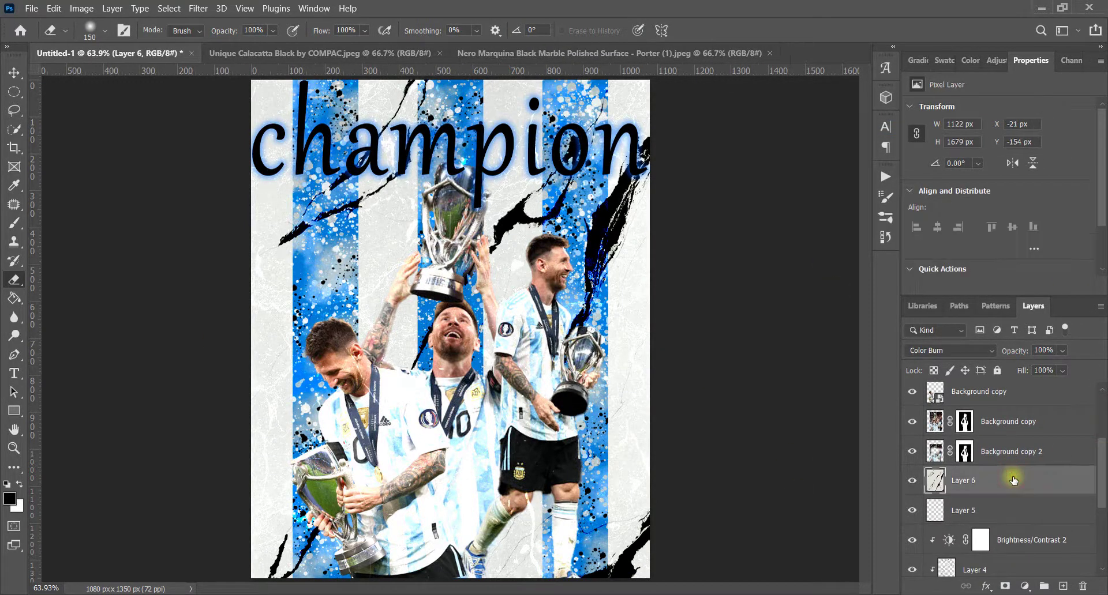